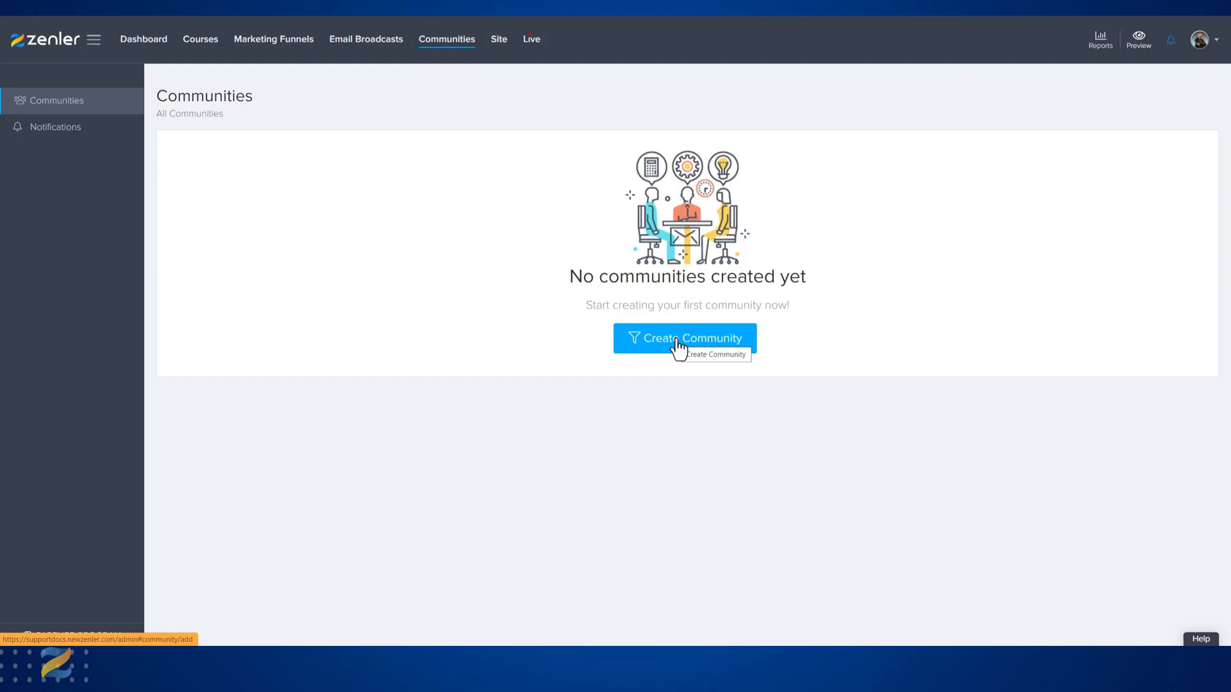
Create a new community named "ZENLER COMMUNITY" with the description "This is our community supporting you with Zenler"
click(676, 341)
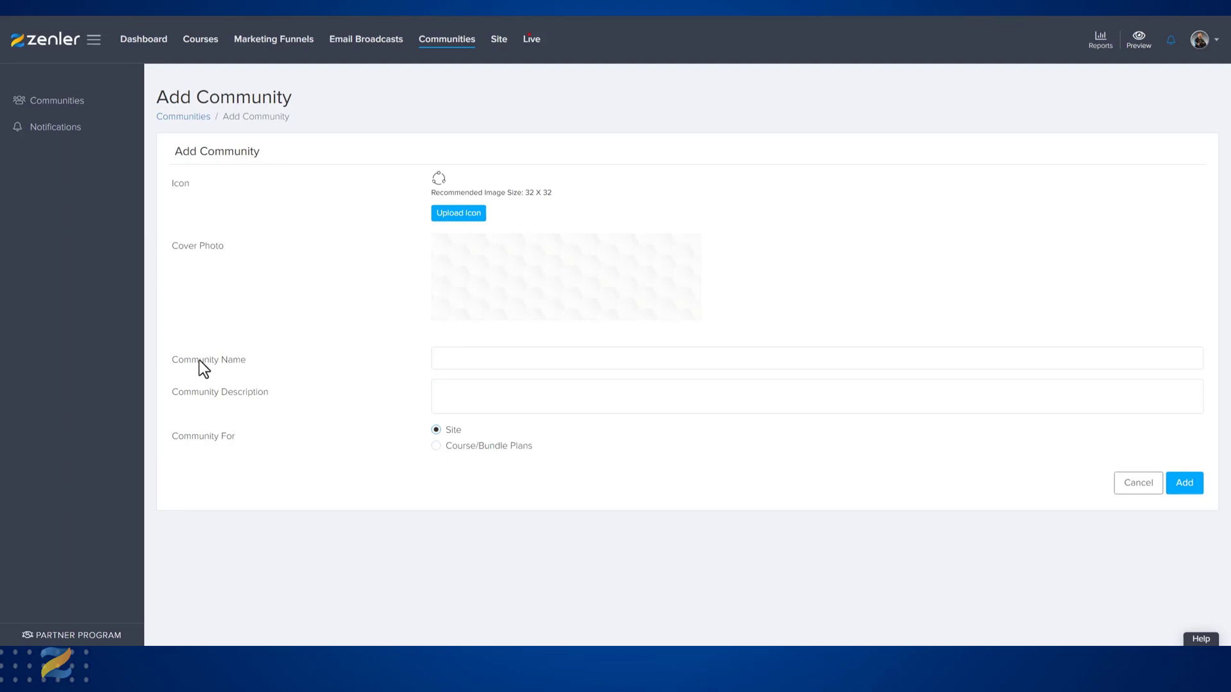
click(452, 368)
text(ZENLER COMMUNITY)
click(454, 399)
text(THis is our community supporting you with Zenler)
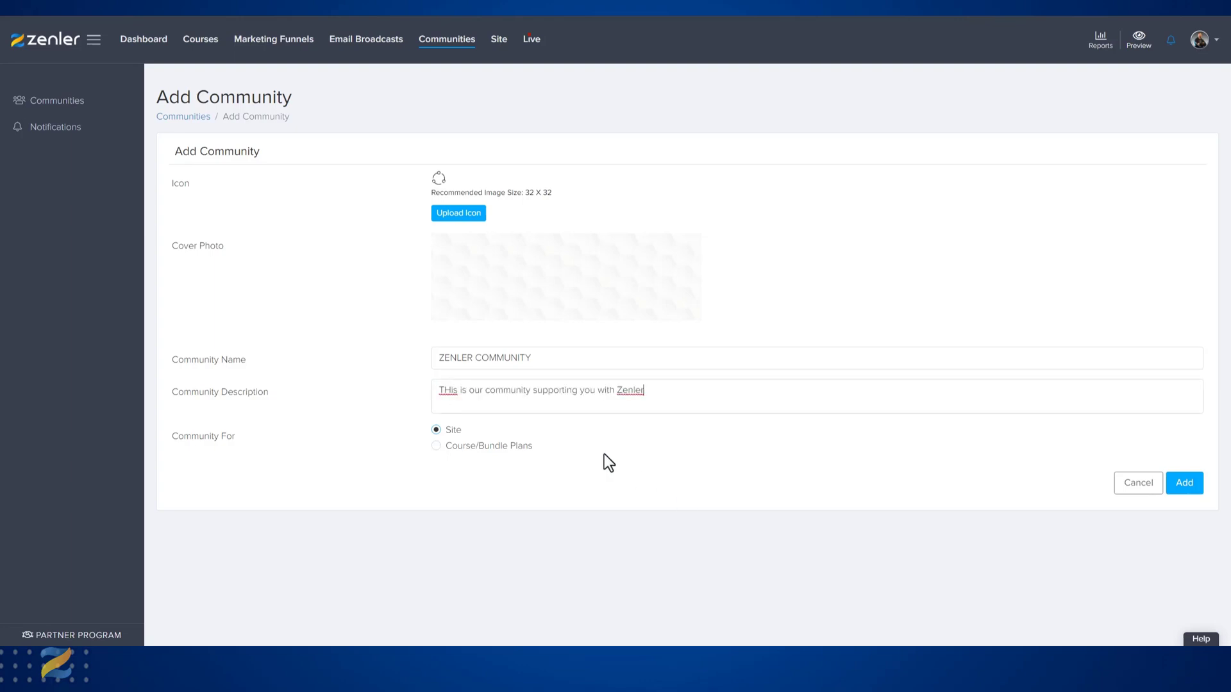
right_click(448, 390)
click(467, 401)
Assign the community to all Gold, Silver and Bronze plans of "How to Easily create a course inside Zenler" and add it
click(436, 446)
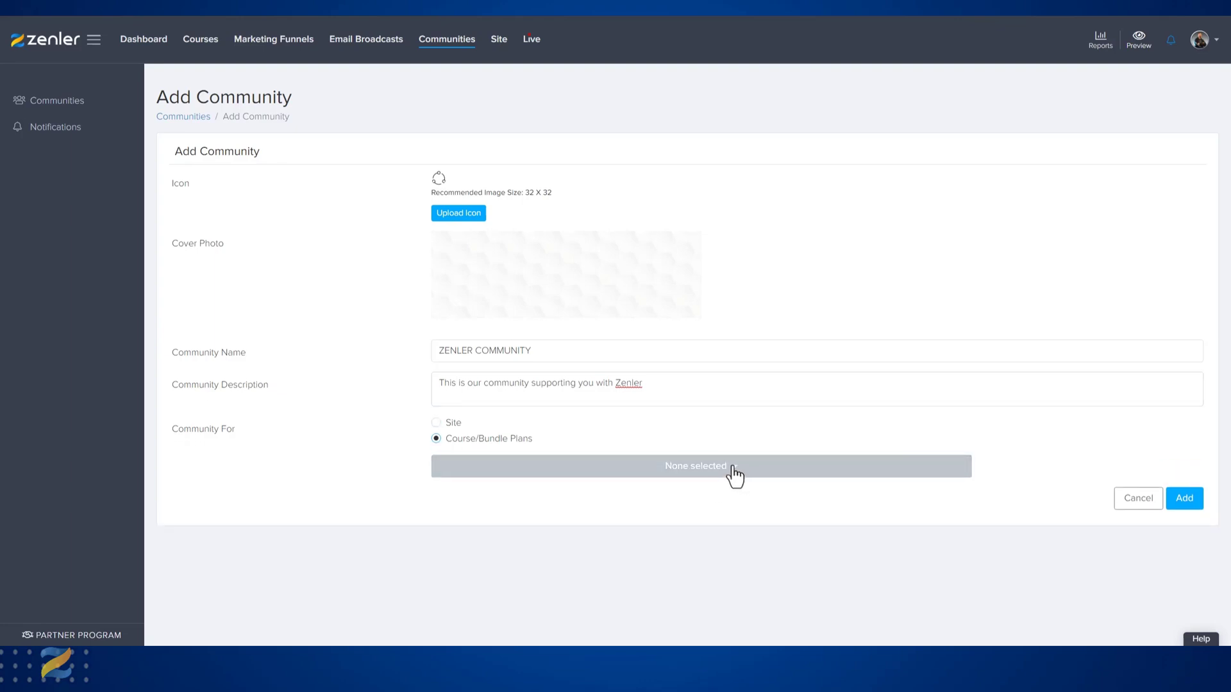
click(734, 471)
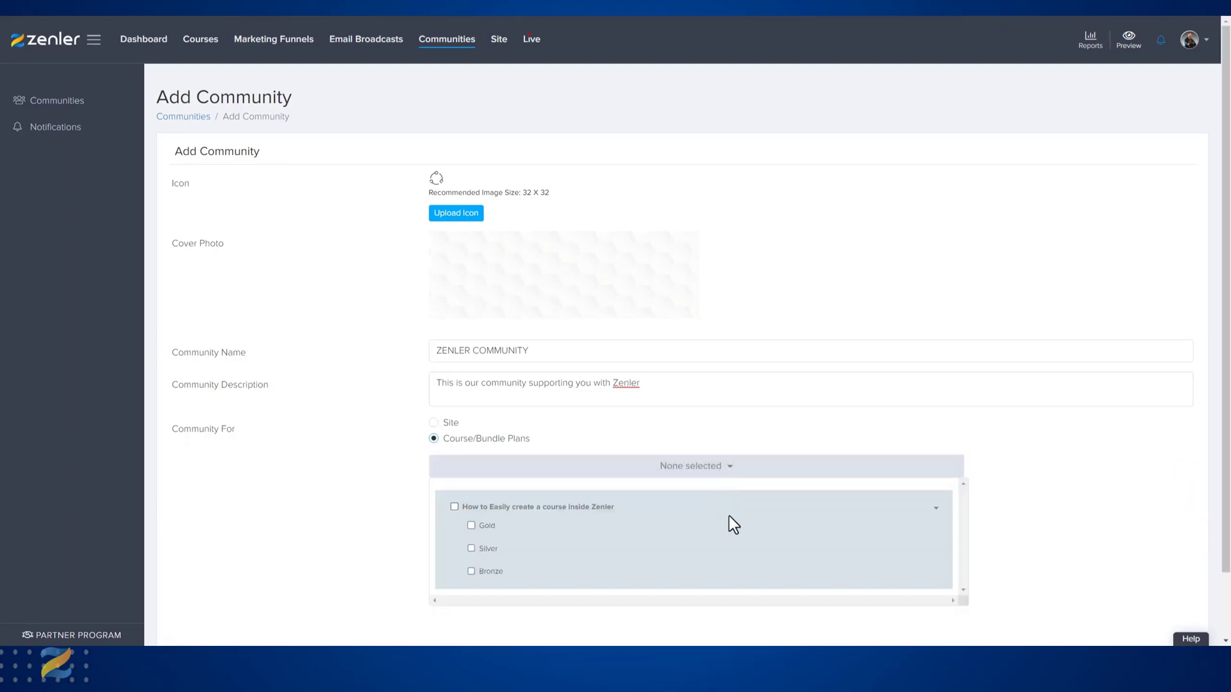
scroll(673, 529, down, 1)
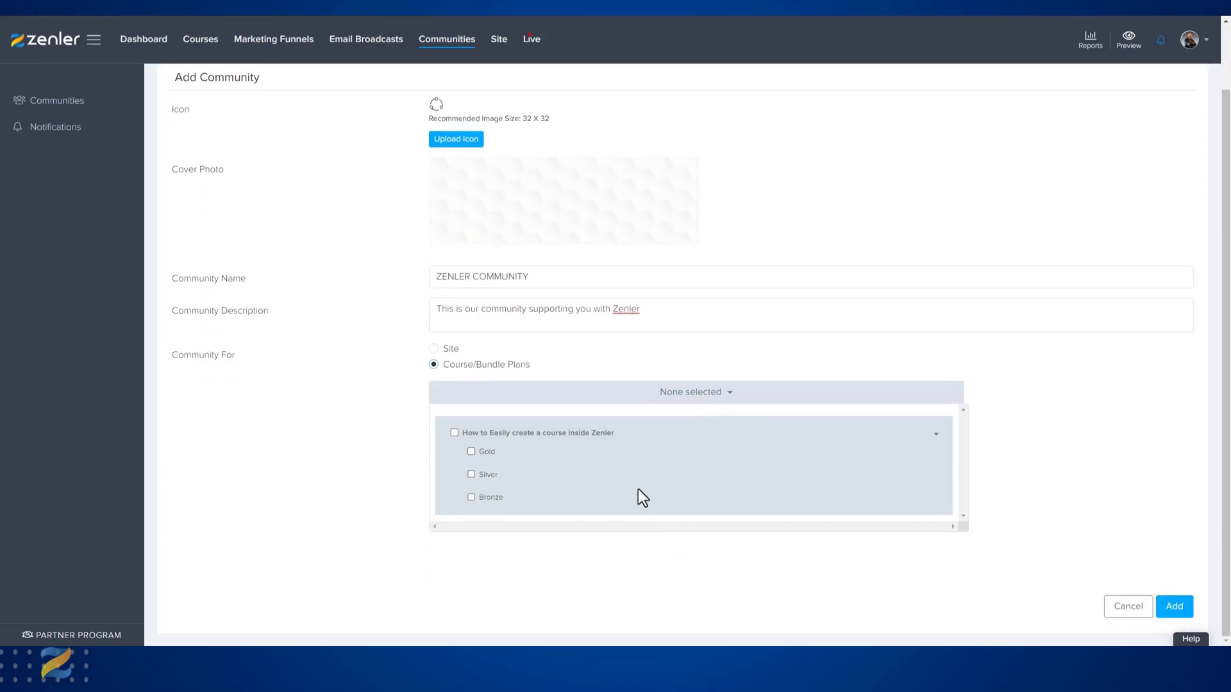
click(454, 433)
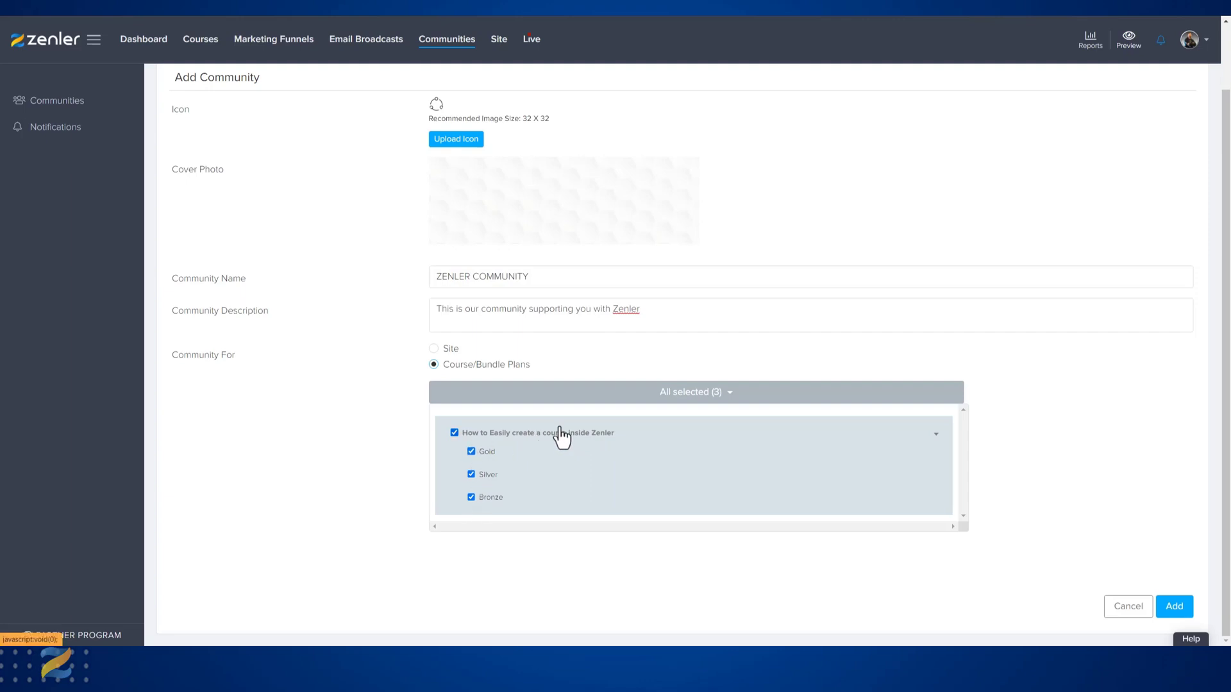
click(471, 498)
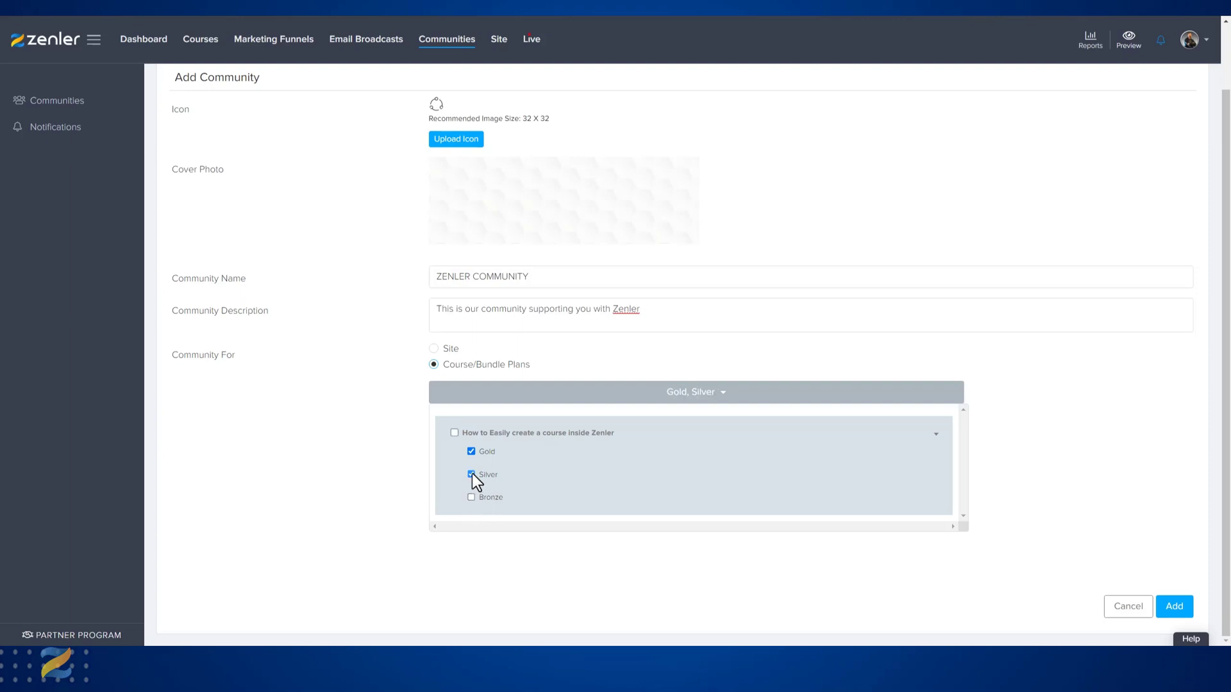
click(472, 474)
click(454, 433)
click(1013, 447)
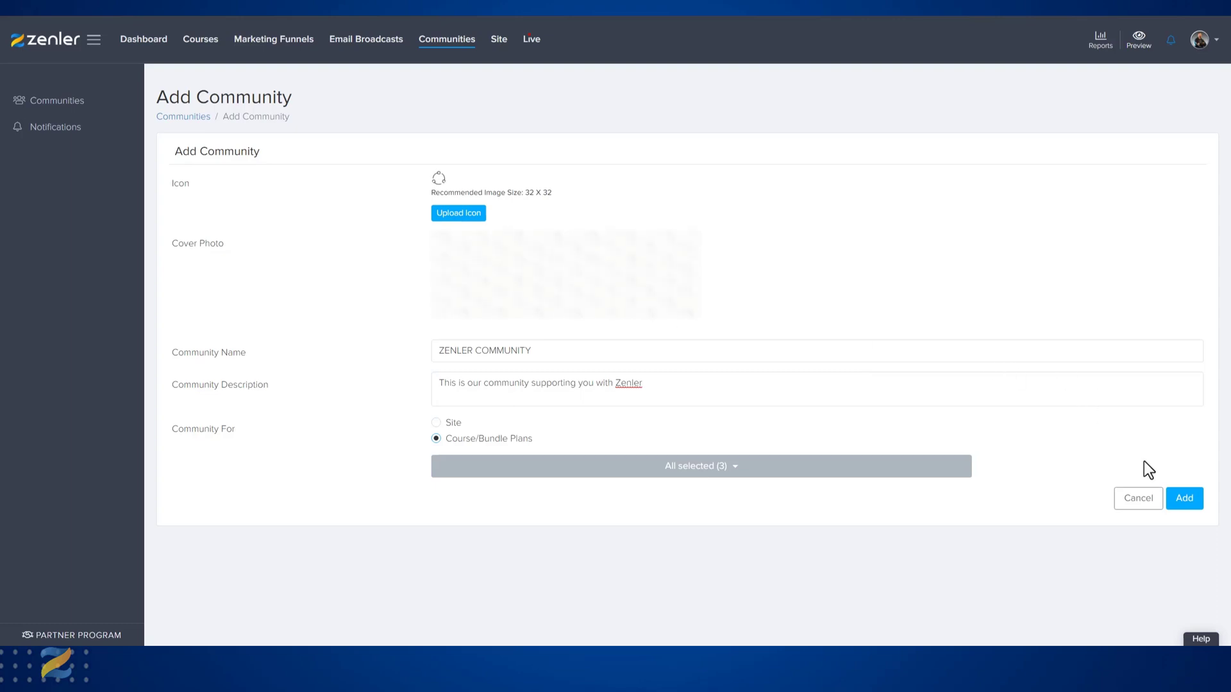
click(1185, 510)
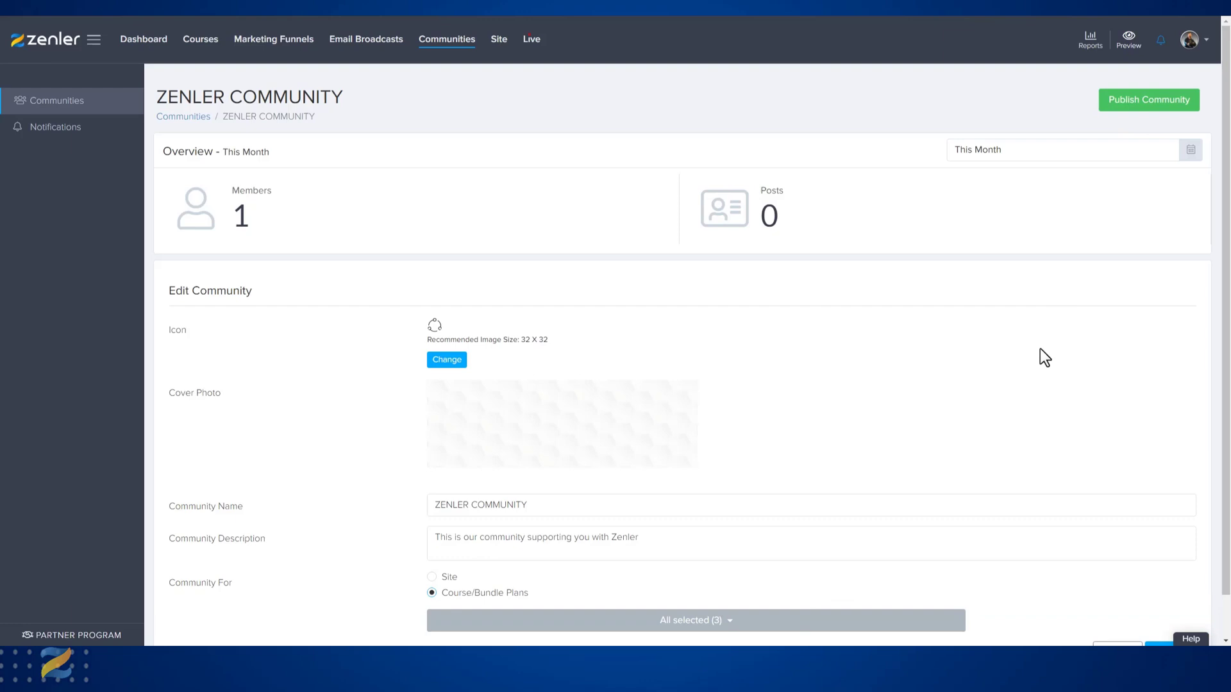
Check the new community's settings and selected course plans, and publish the community
scroll(1040, 353, down, 1)
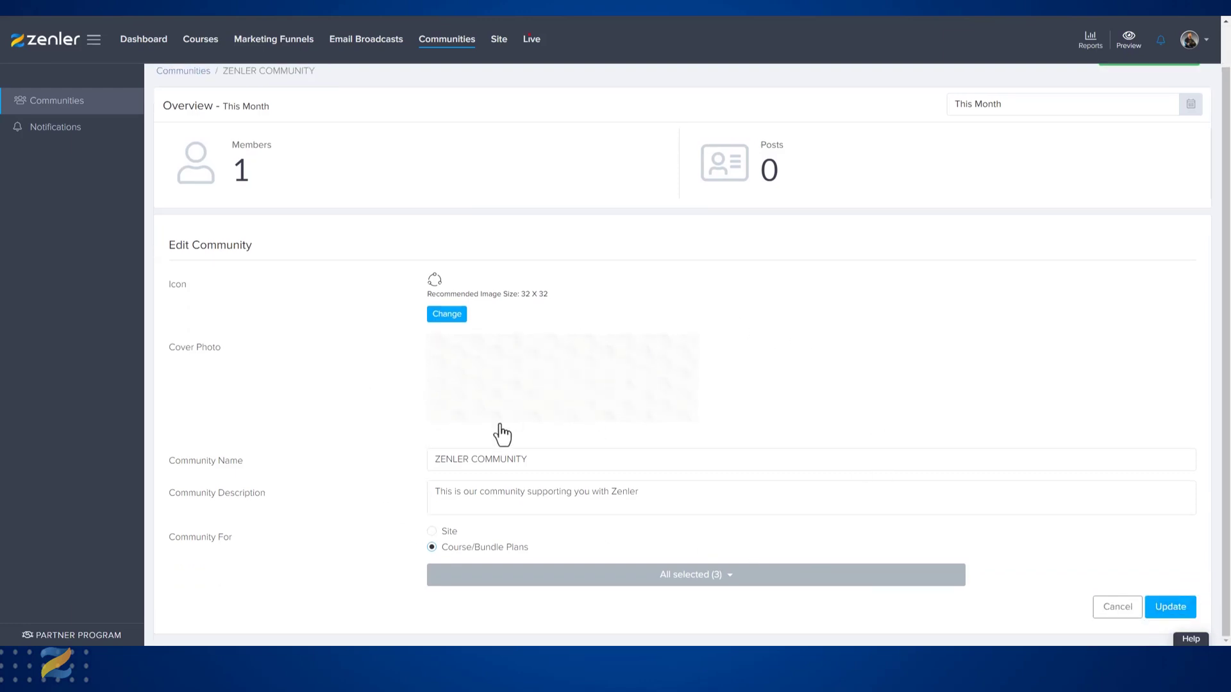
scroll(893, 363, up, 1)
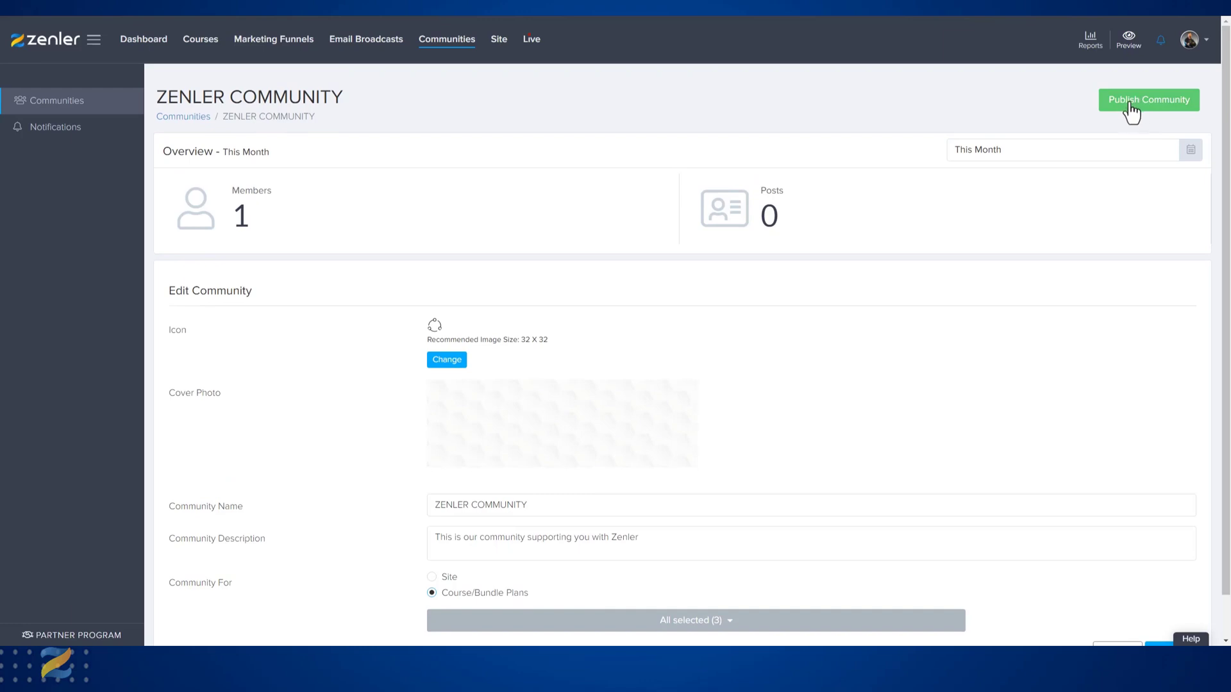
scroll(1000, 414, down, 1)
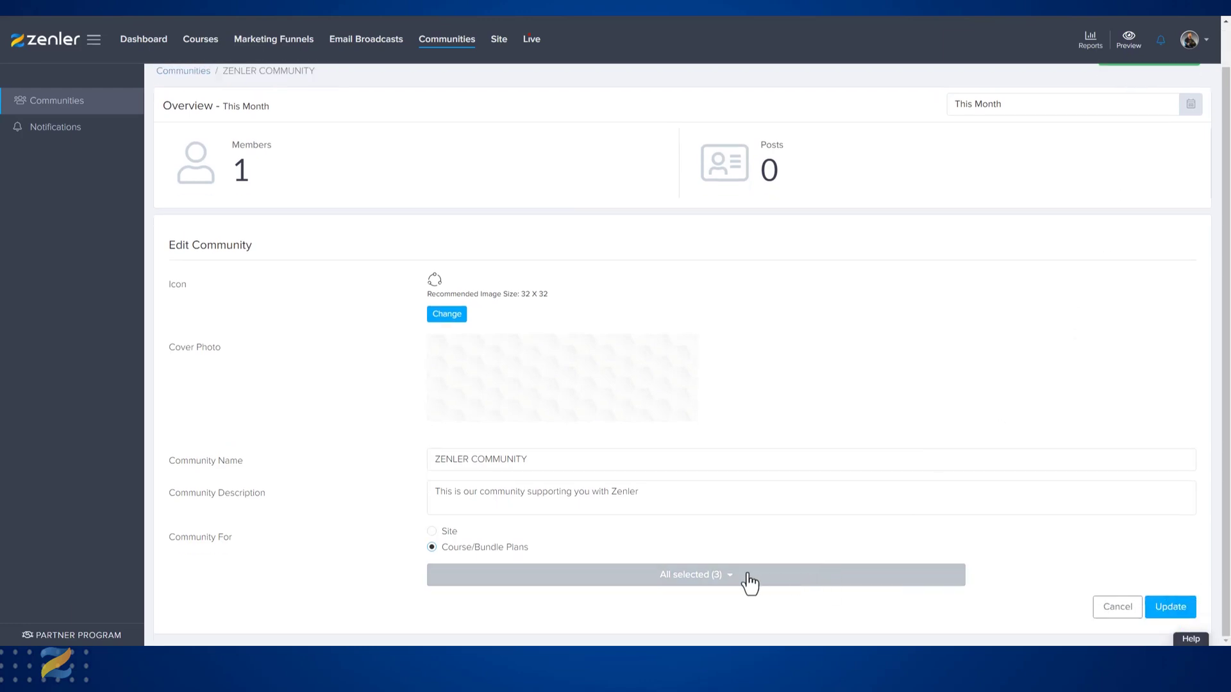
click(747, 580)
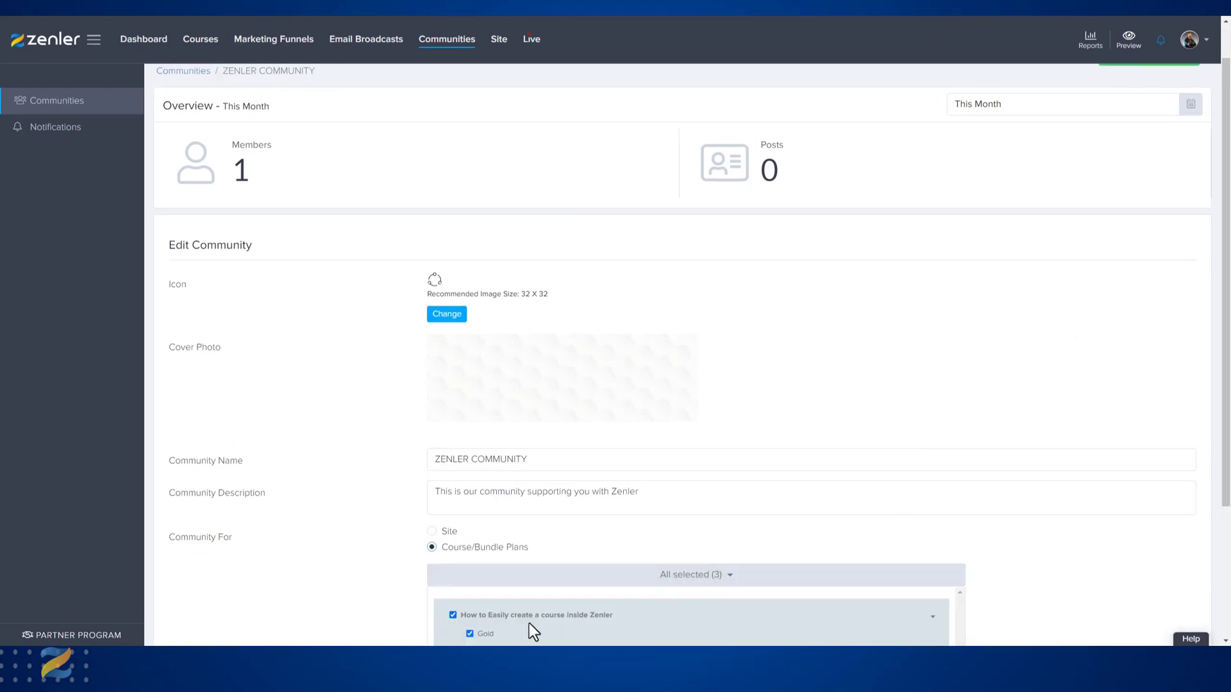
scroll(801, 443, down, 3)
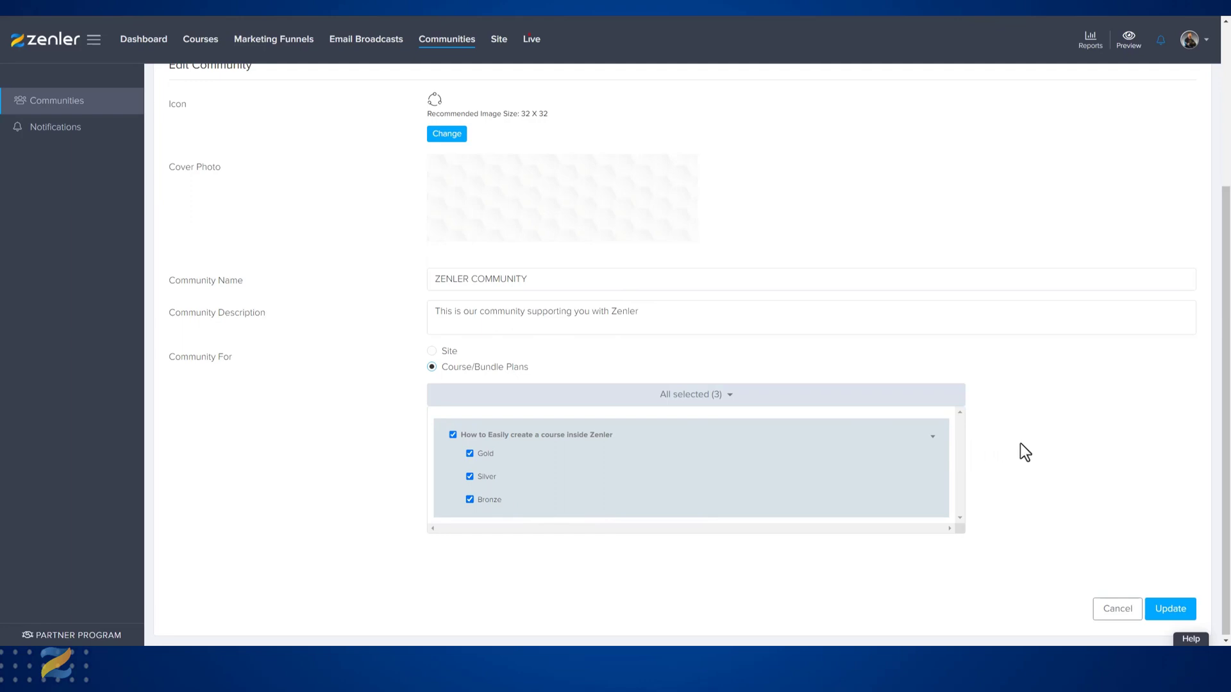
scroll(1021, 443, up, 4)
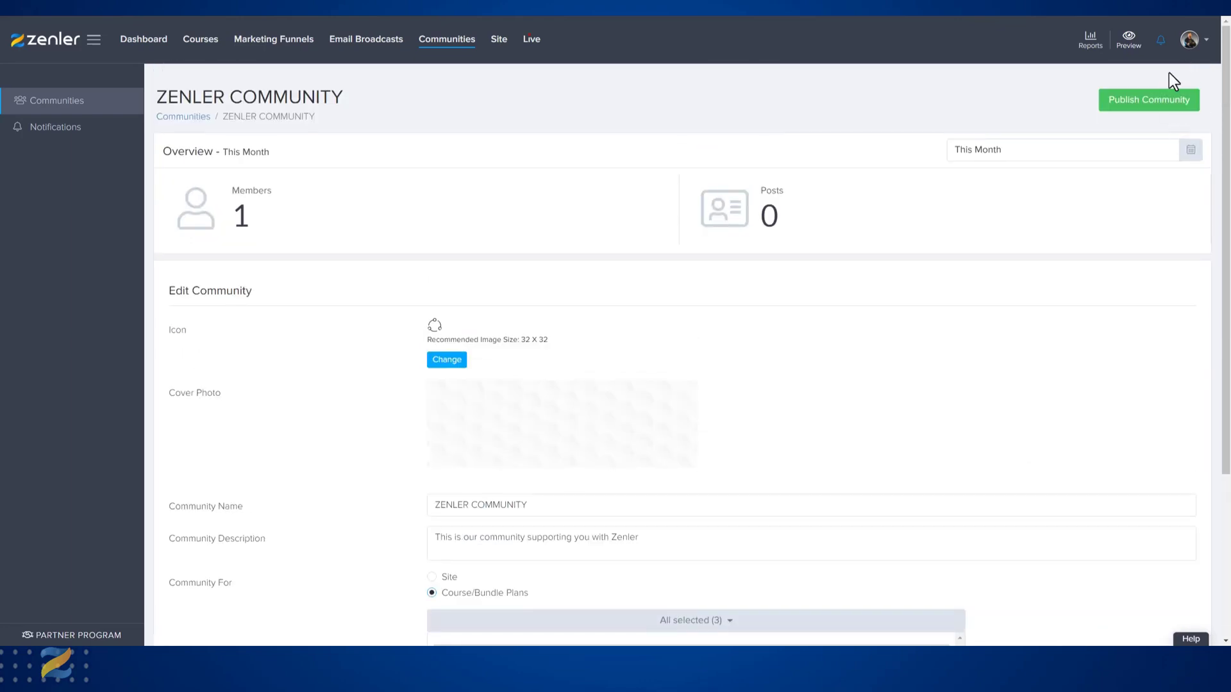
click(1148, 103)
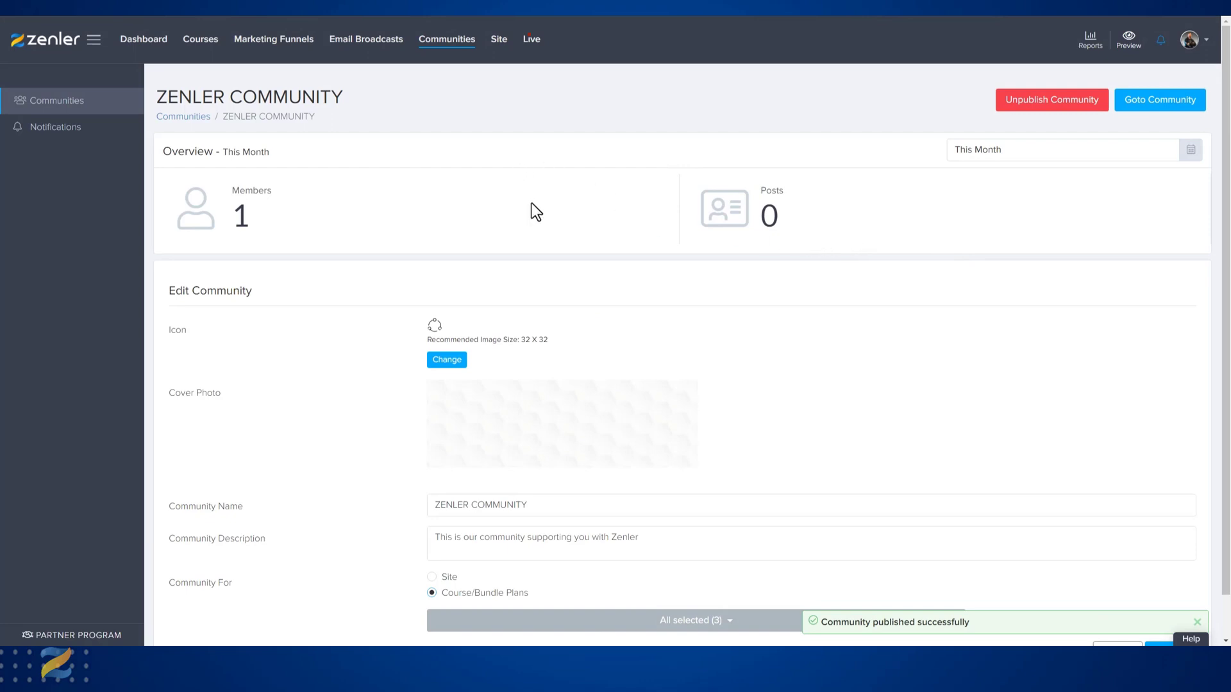
Review the community's member count and its settings on the overview page
drag(262, 218, 235, 217)
click(319, 220)
scroll(560, 497, down, 1)
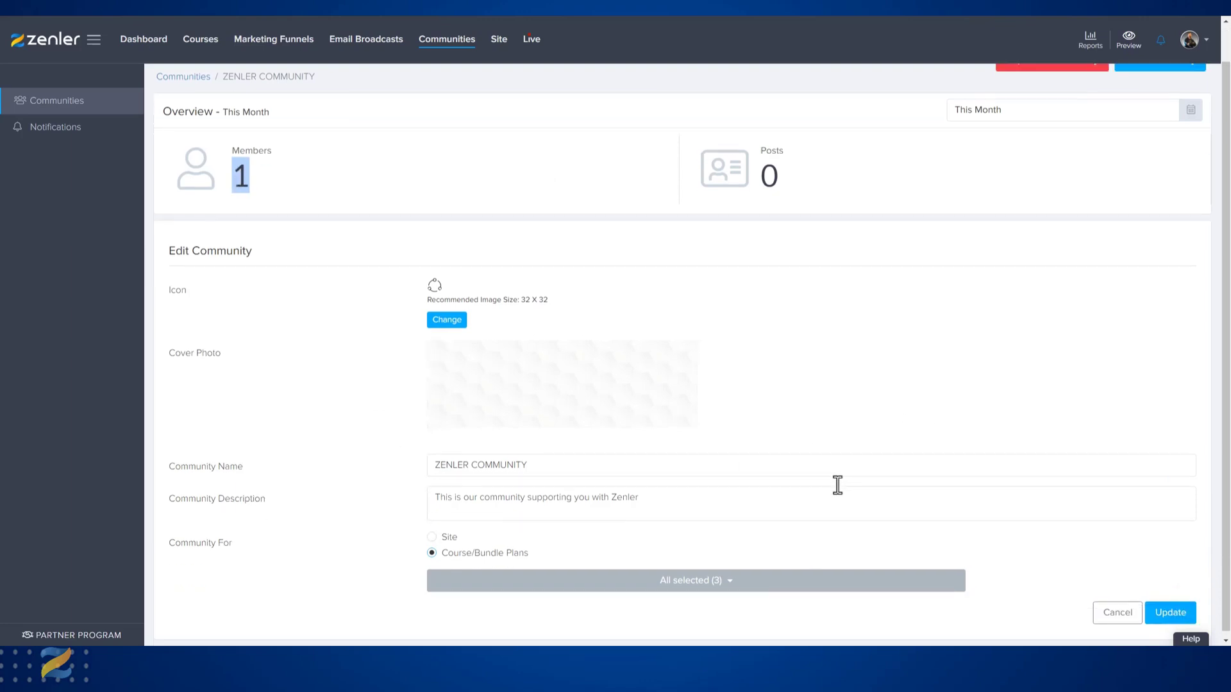
scroll(600, 239, up, 1)
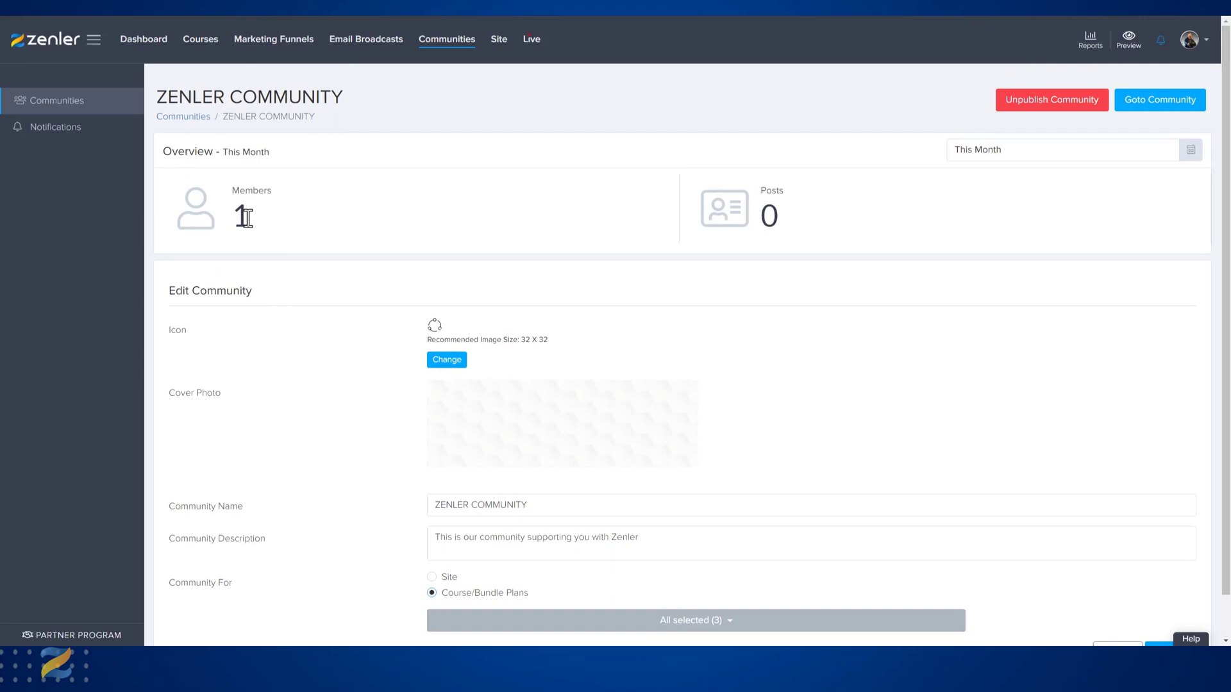
View the published community's page, examine the joined communities and discussions in the feed, and close it
click(1150, 111)
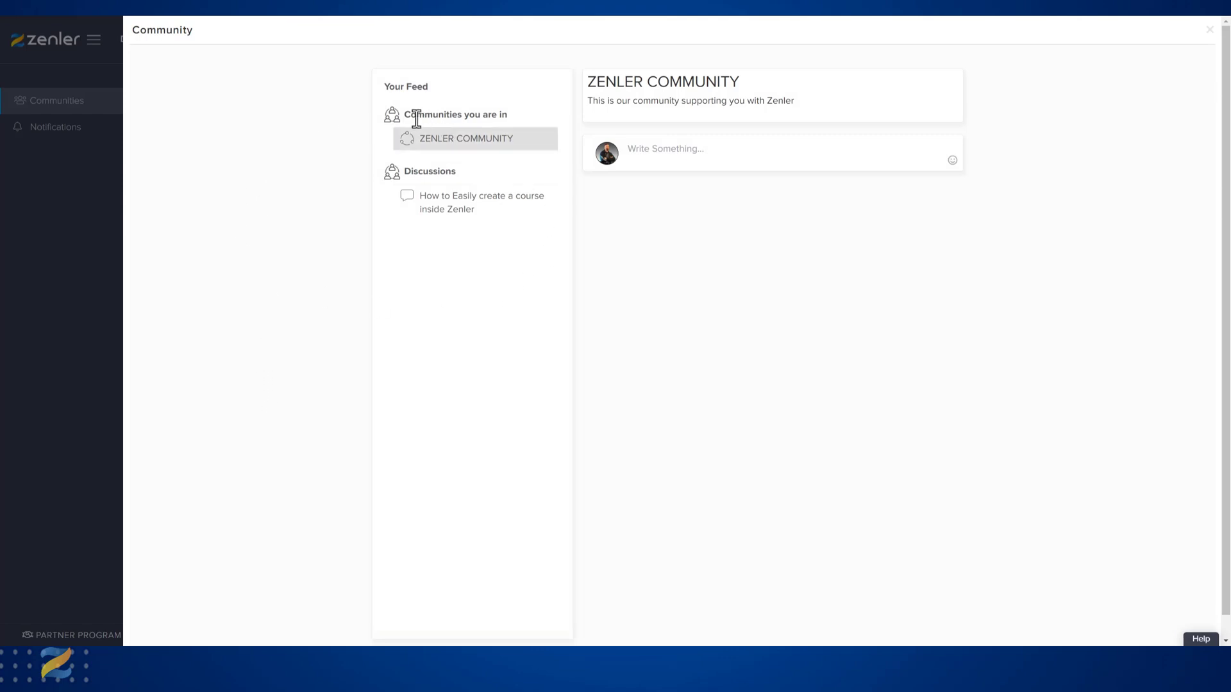
drag(410, 115, 511, 115)
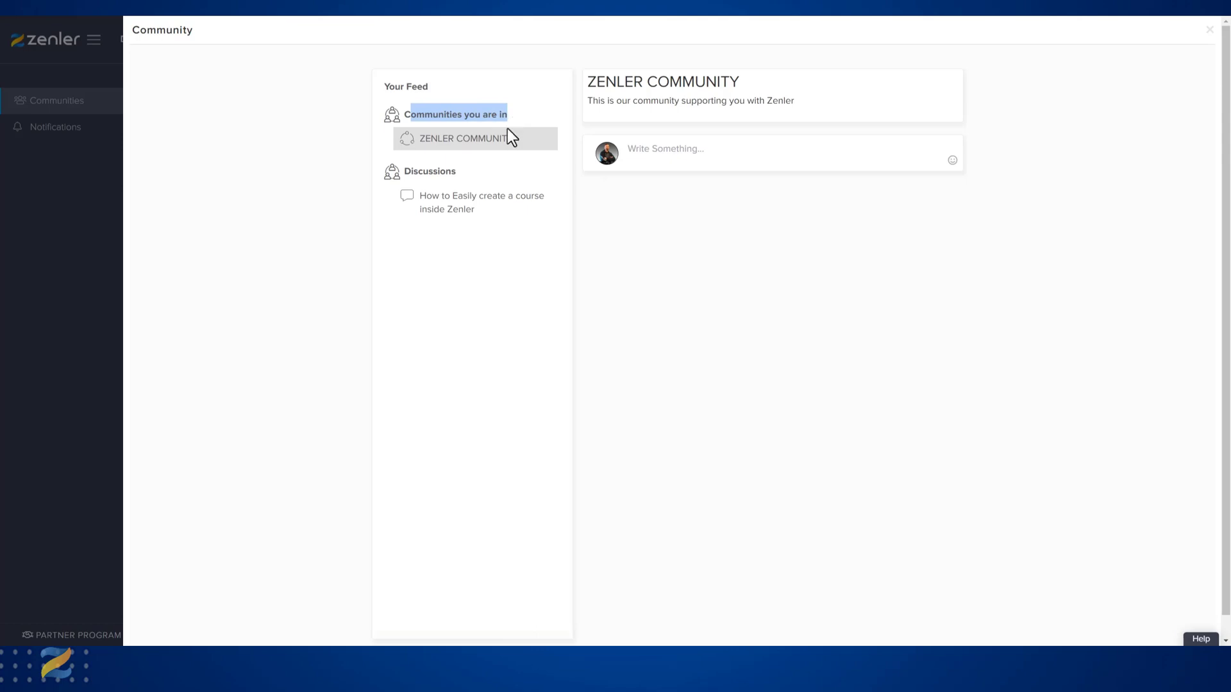
drag(404, 170, 472, 170)
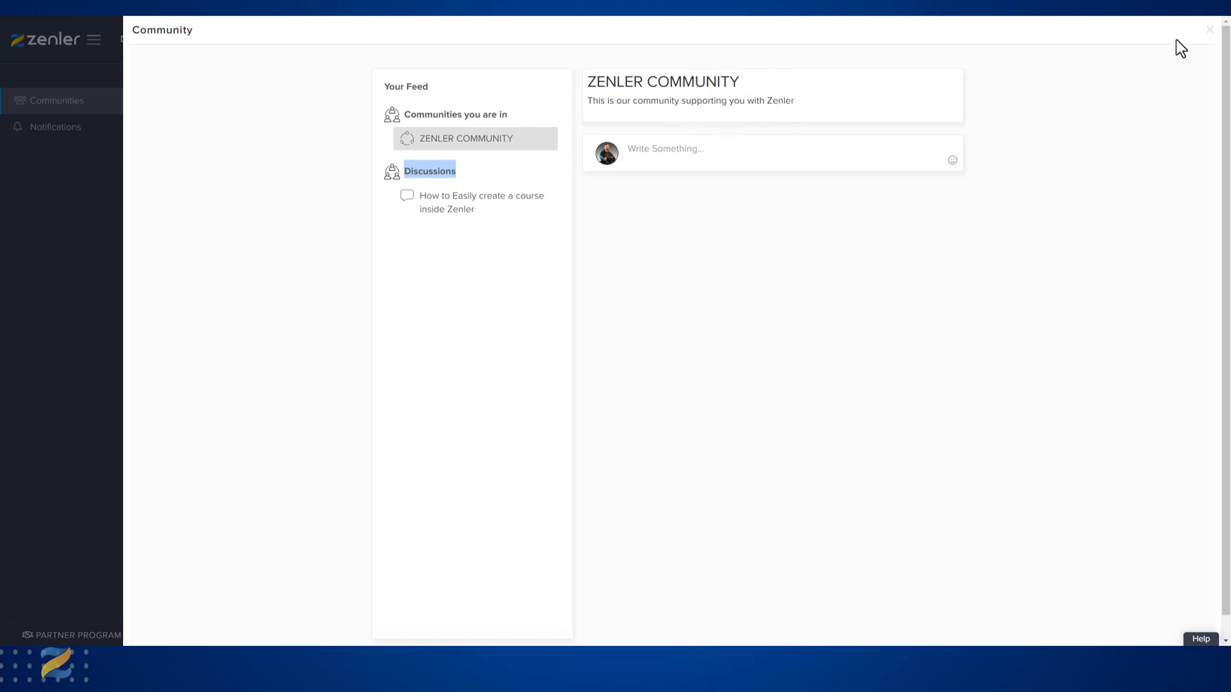
click(1209, 31)
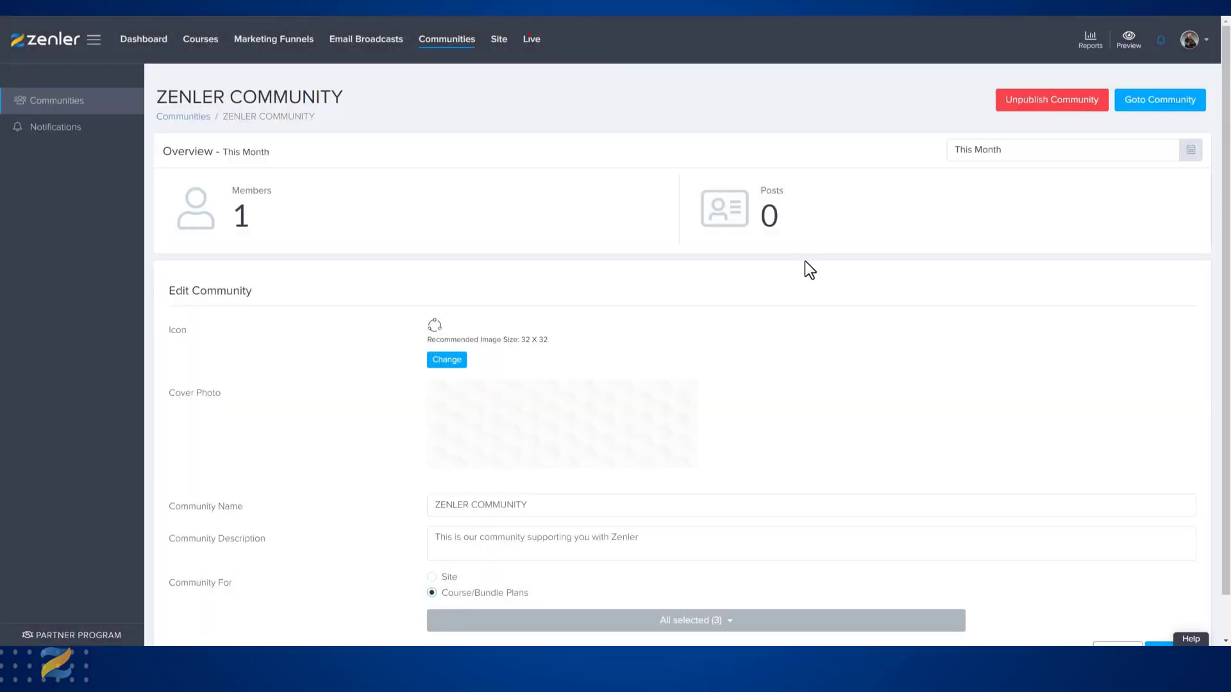
Replace the community icon with icon1.png, extend the crop area to the whole image, and save it
scroll(848, 369, down, 1)
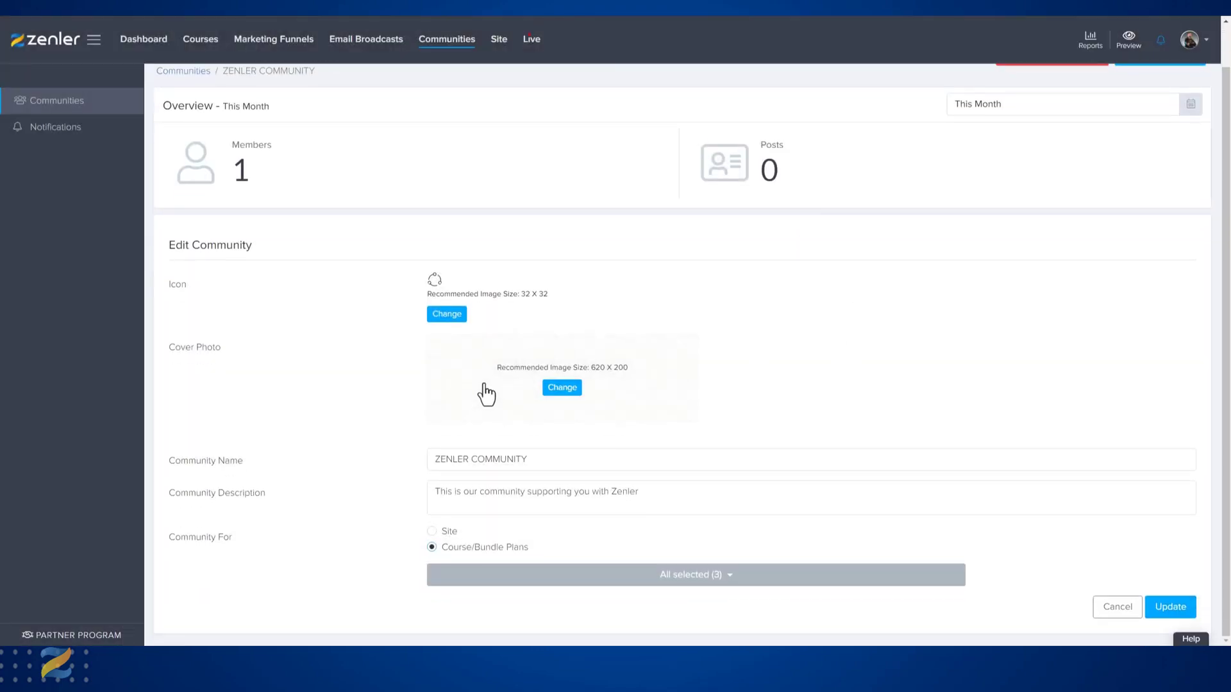
click(448, 312)
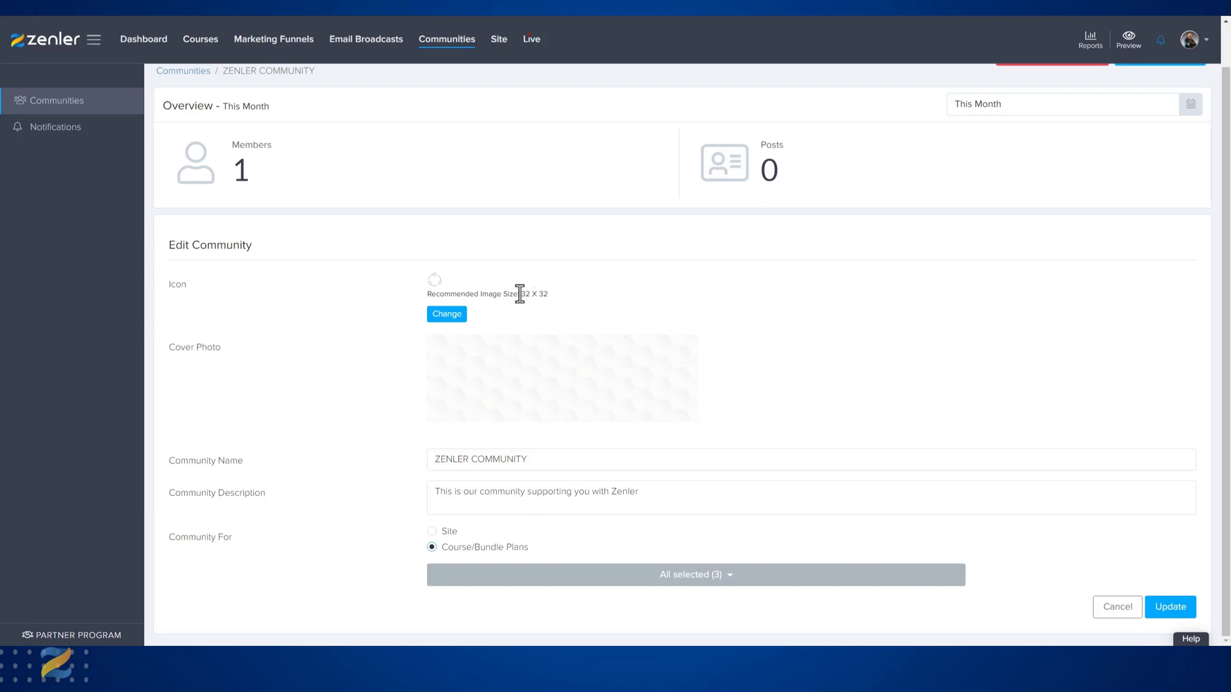
click(447, 315)
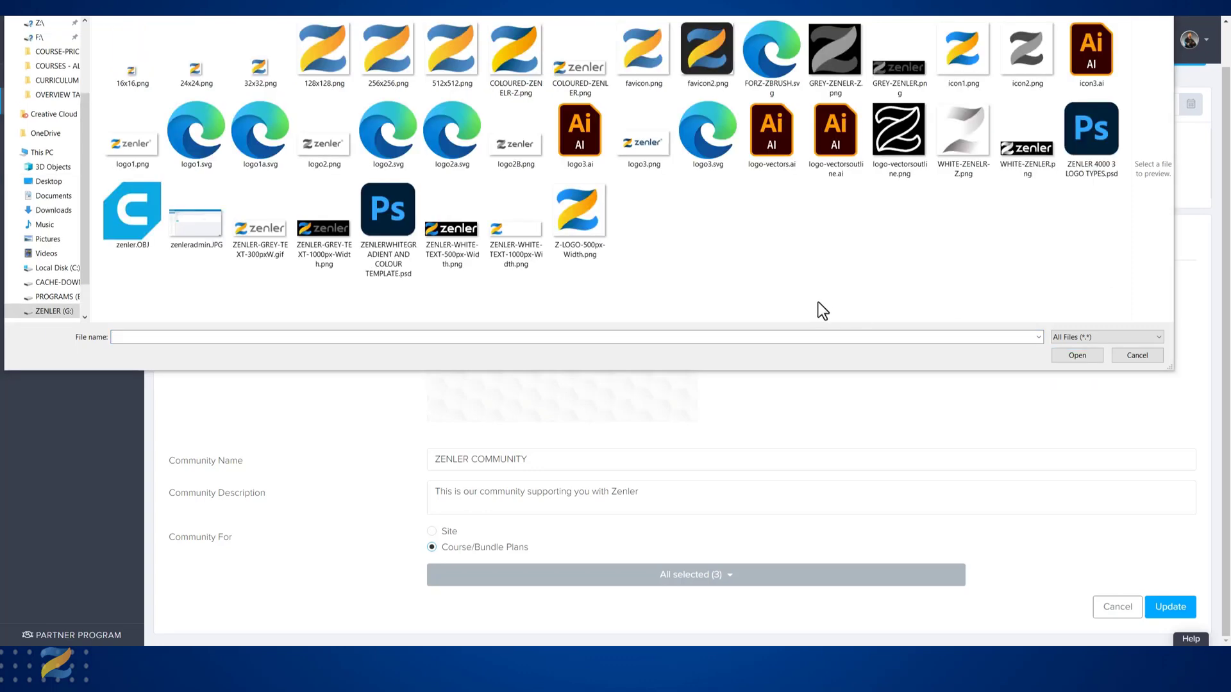
click(962, 58)
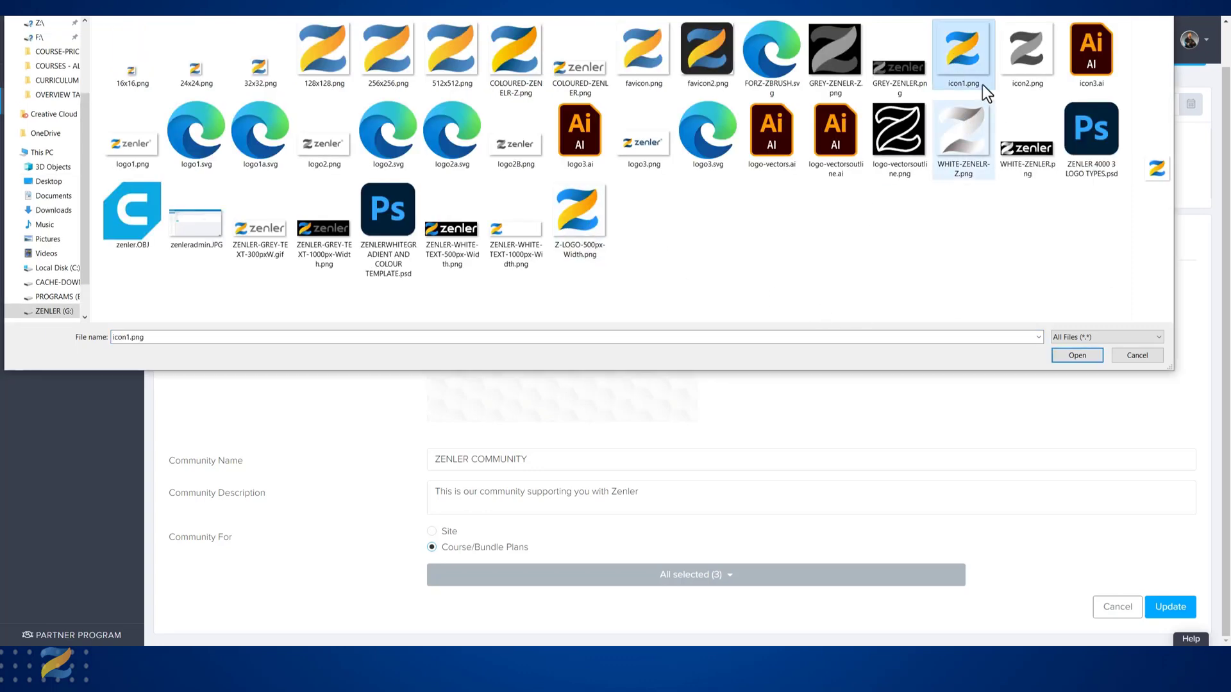
click(1073, 356)
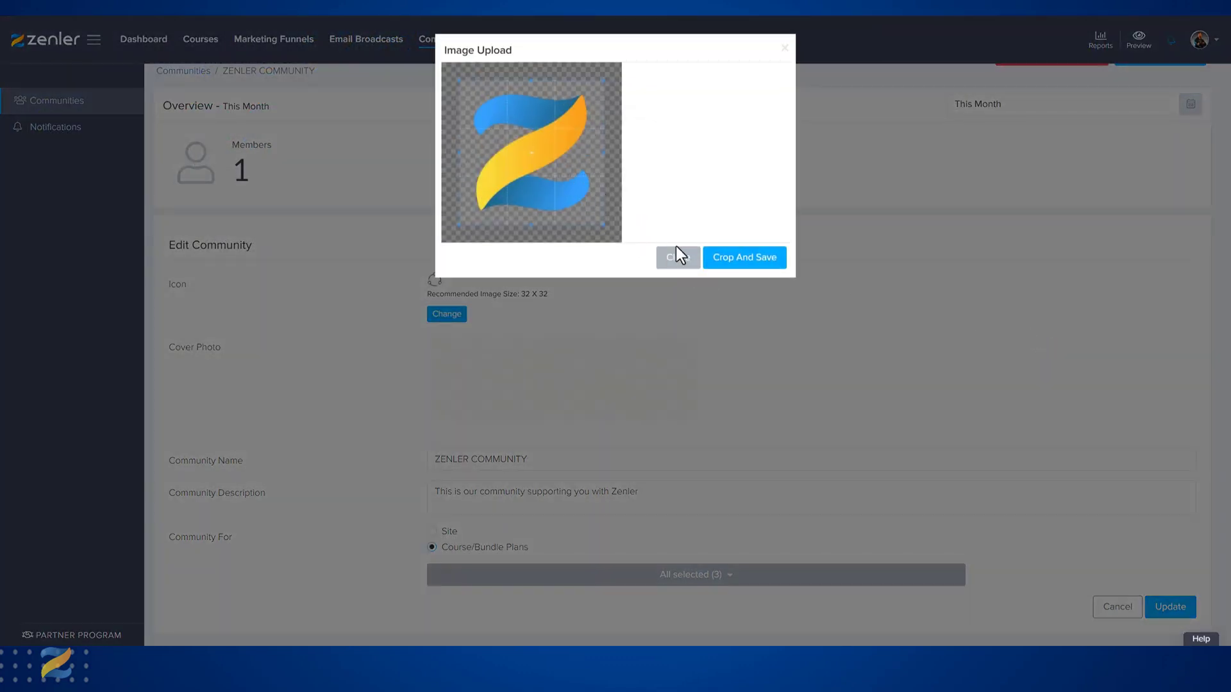
drag(581, 201, 549, 173)
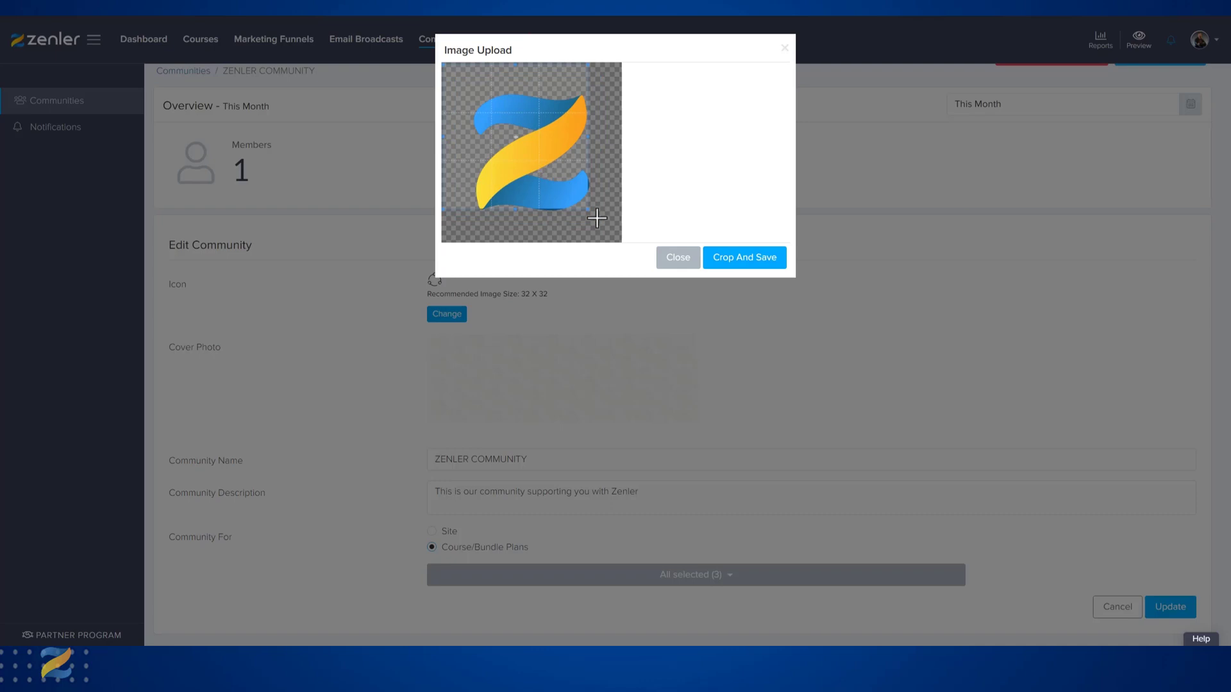
drag(589, 210, 624, 240)
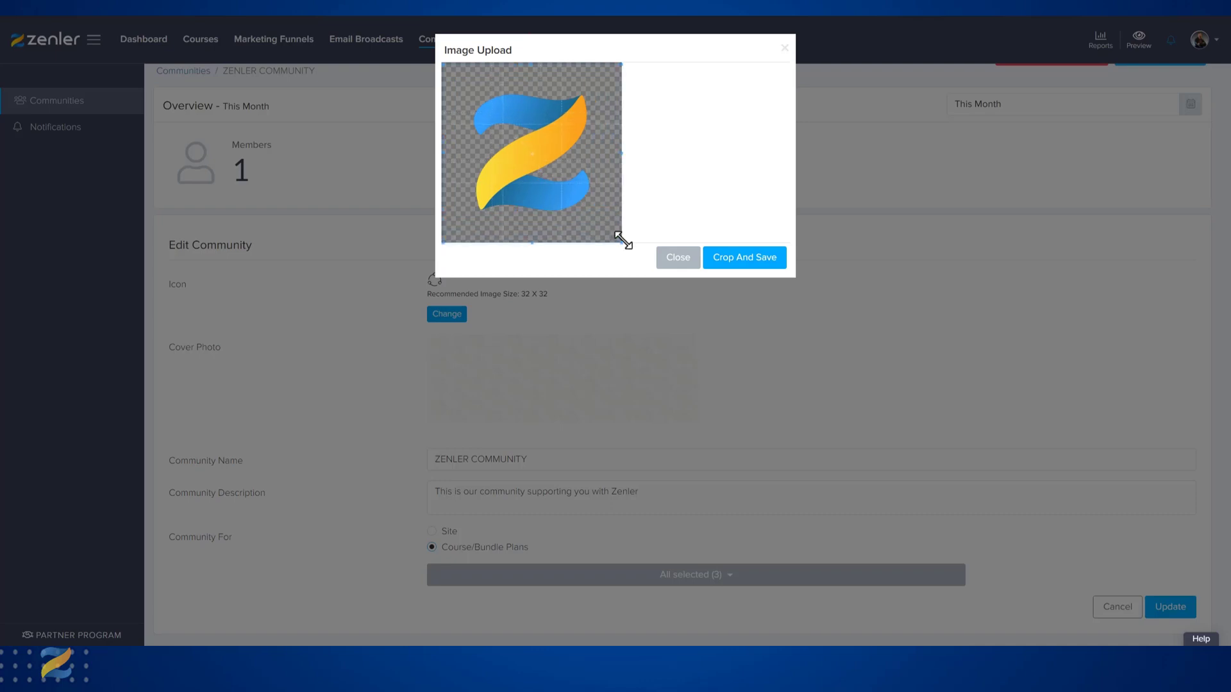
click(758, 262)
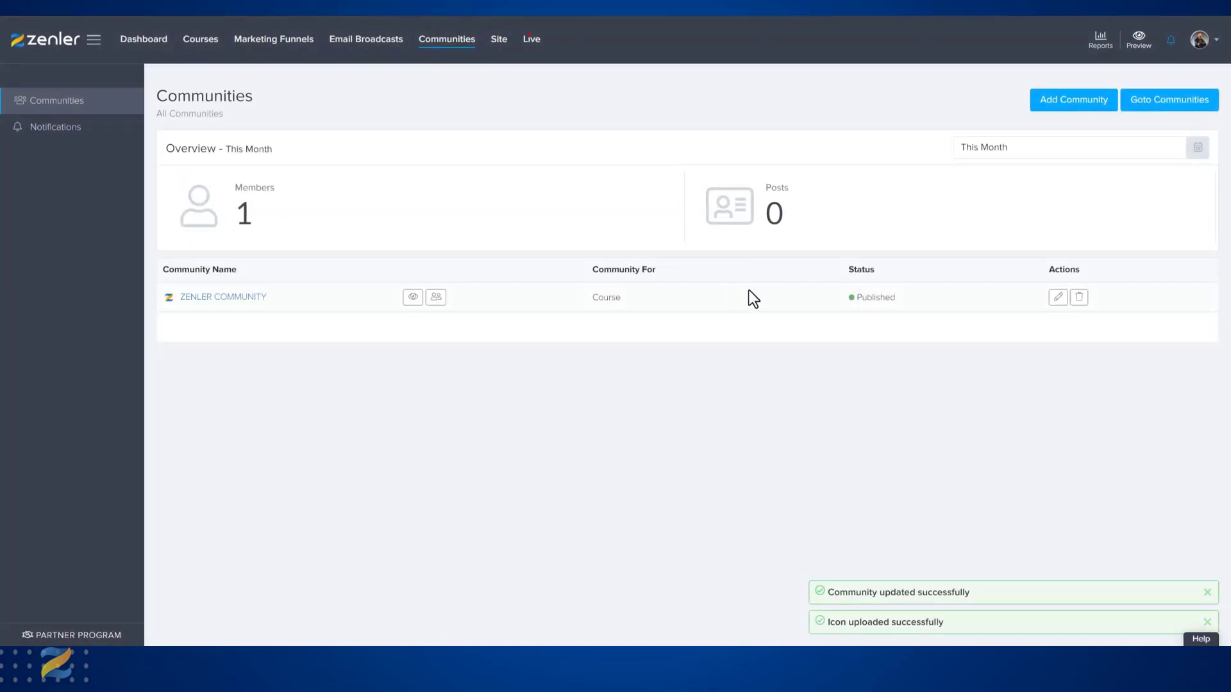
View the site's communities feed and look at ZENLER COMMUNITY with its new icon
click(1148, 108)
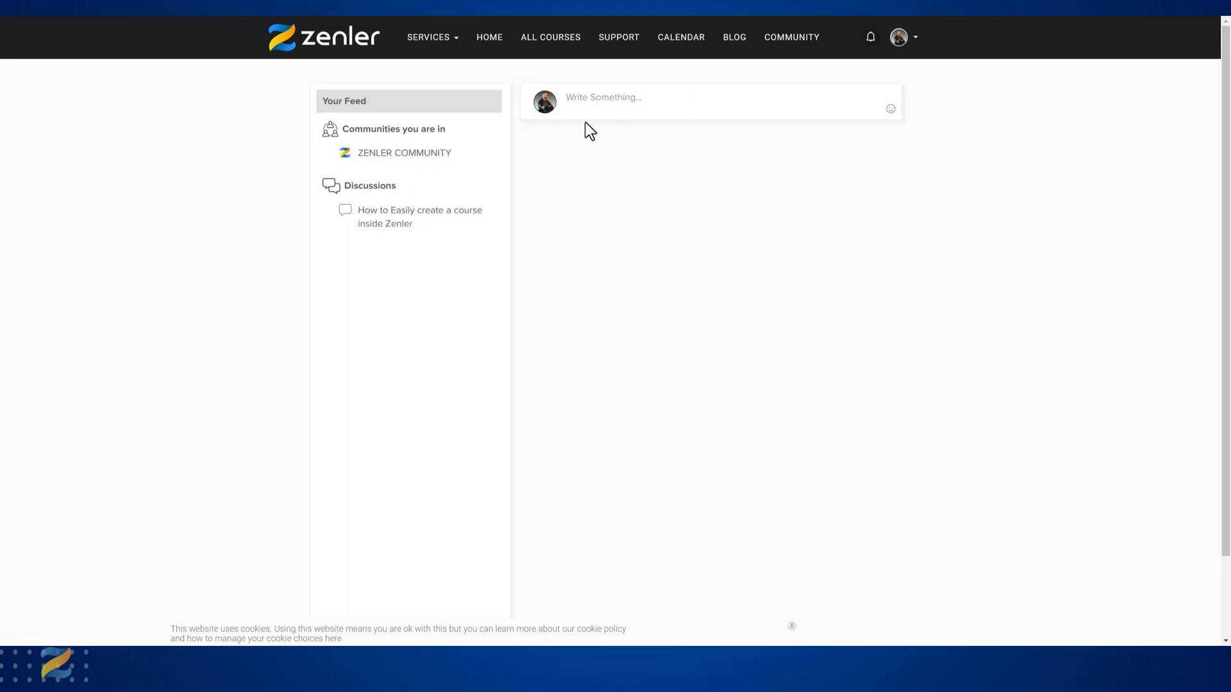
click(381, 156)
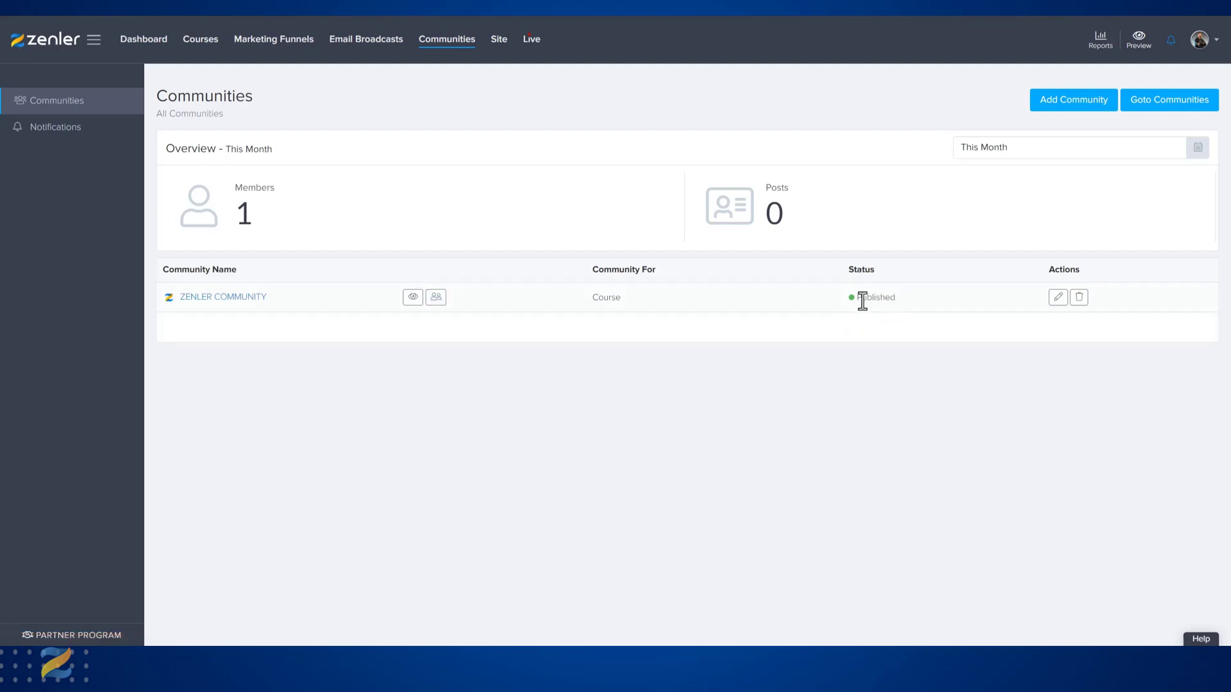
Give ZENLER COMMUNITY the sea lion cover photo, cropped across the image's full width around both animals' heads, and update the community
click(1057, 300)
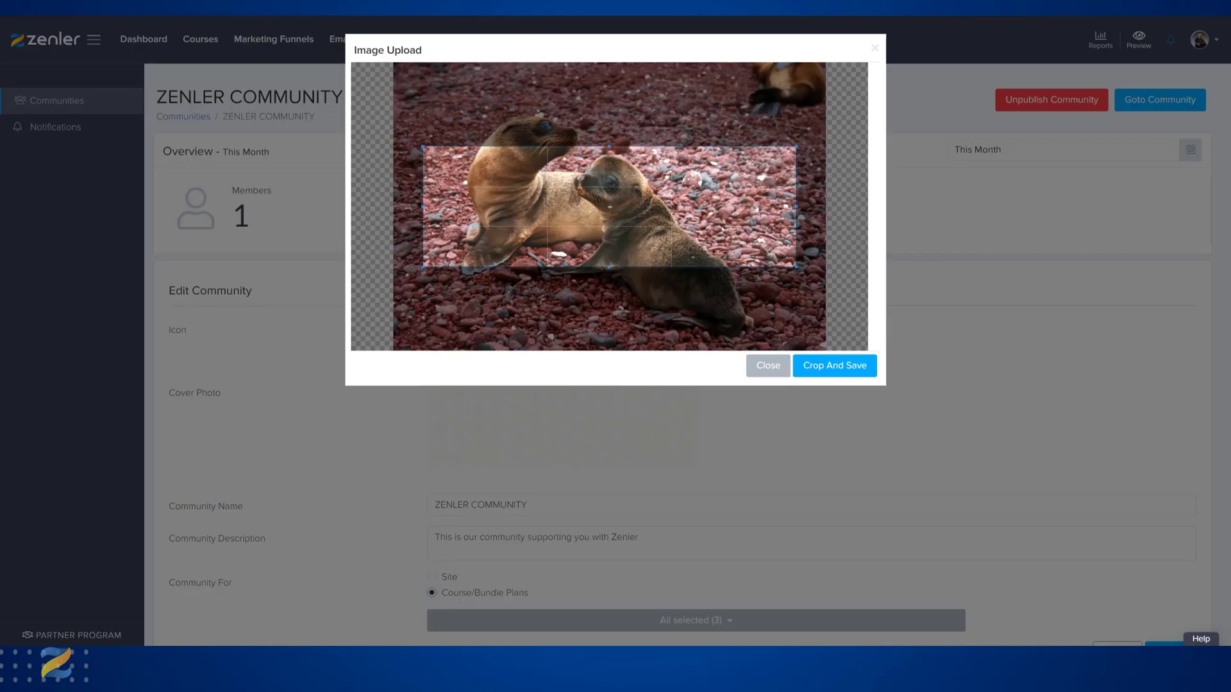
drag(526, 228, 501, 206)
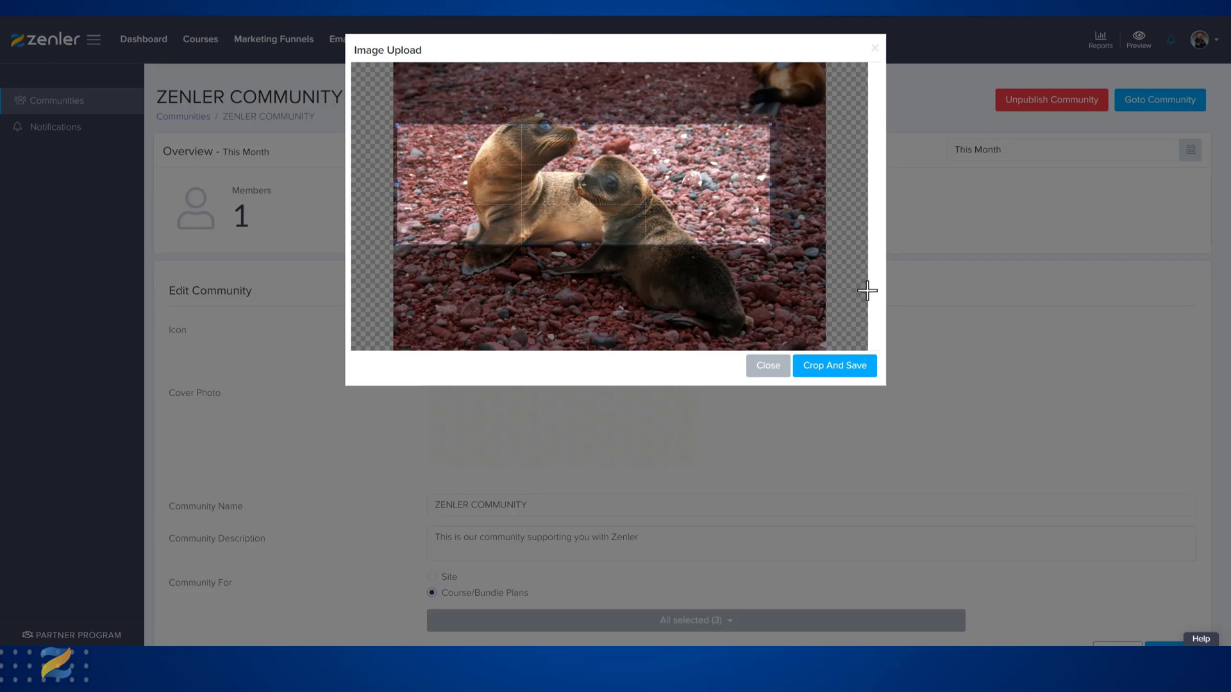
drag(769, 245, 822, 263)
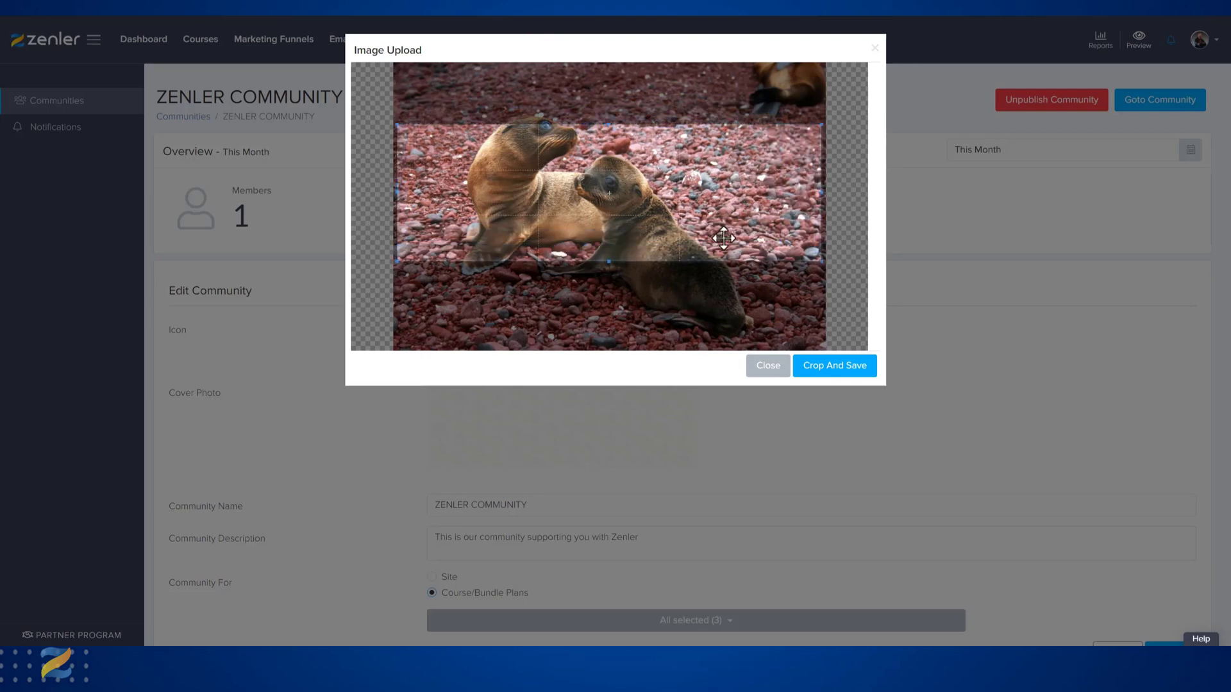
drag(697, 203, 697, 191)
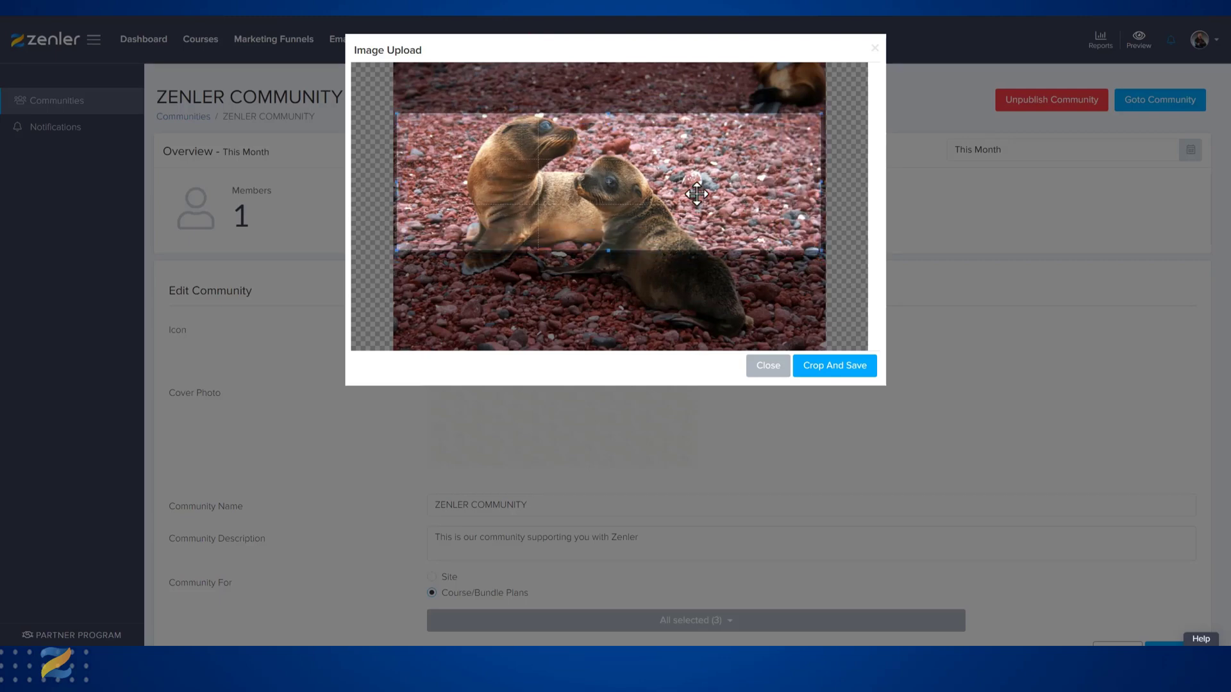
click(827, 370)
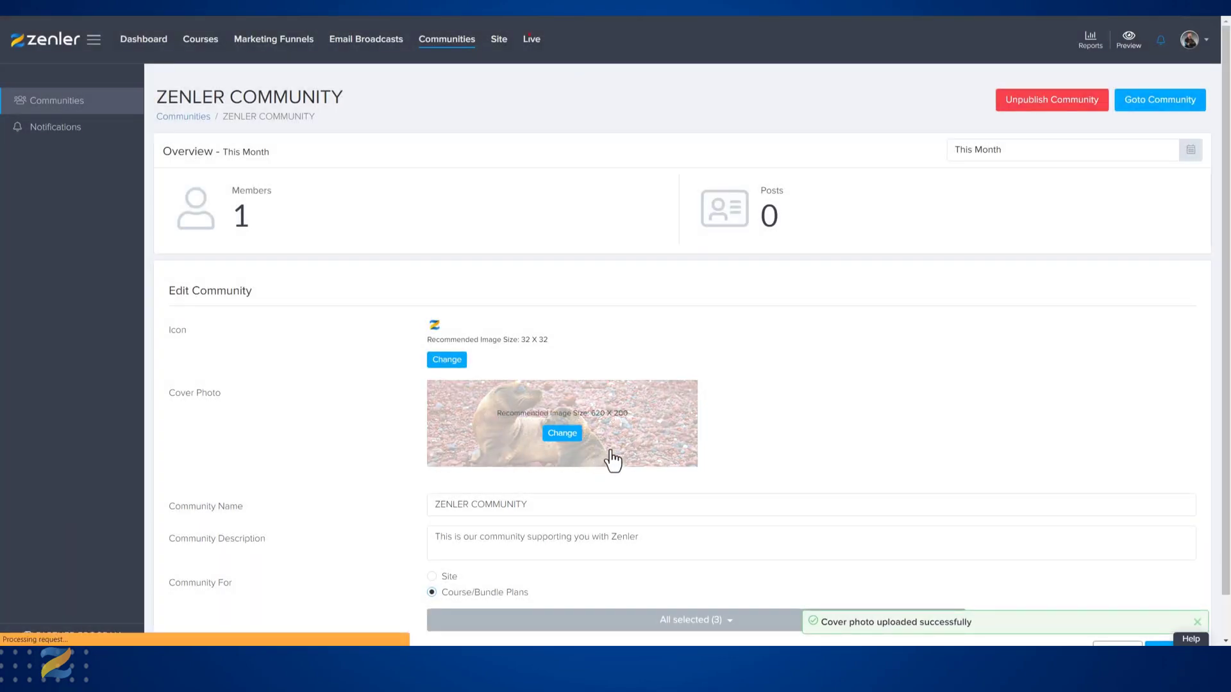
scroll(894, 379, down, 1)
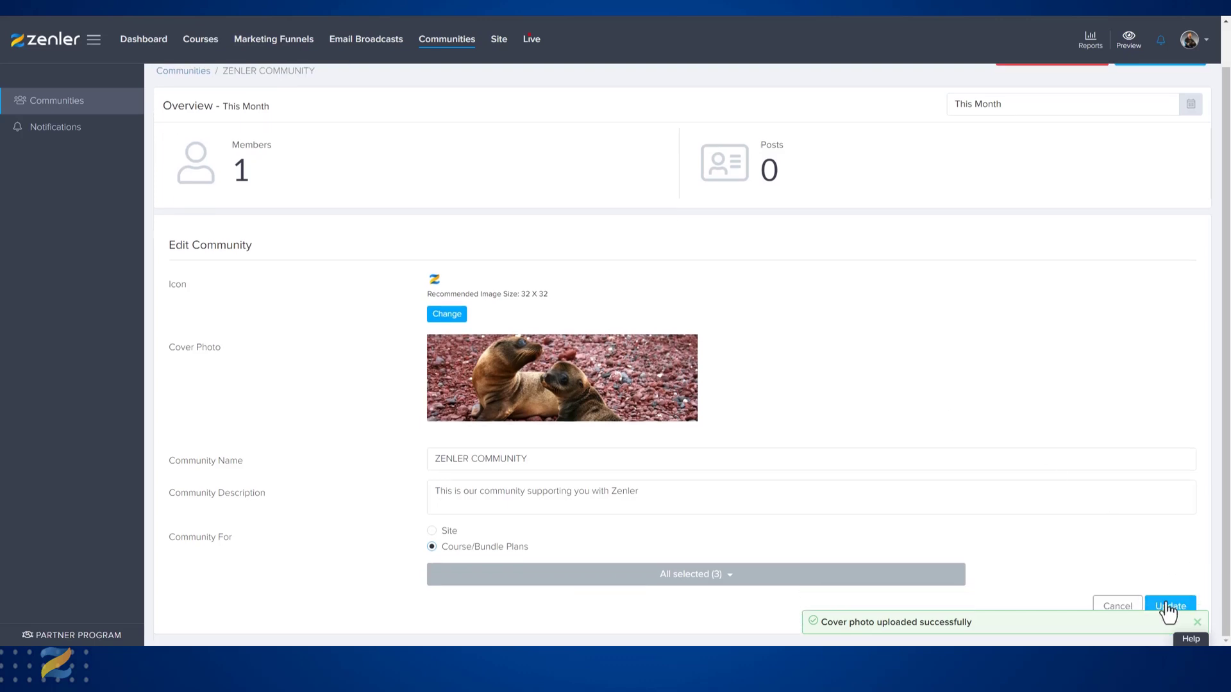
click(1166, 605)
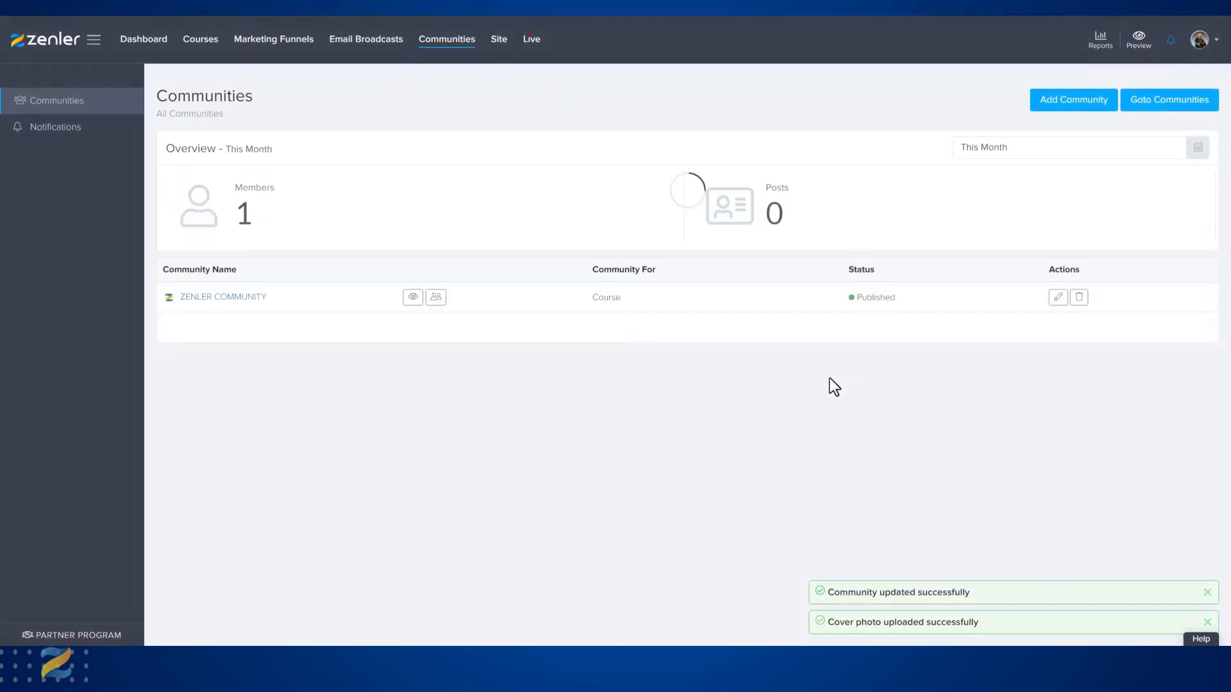
View the ZENLER COMMUNITY page to check its new cover photo, and close the page
click(412, 297)
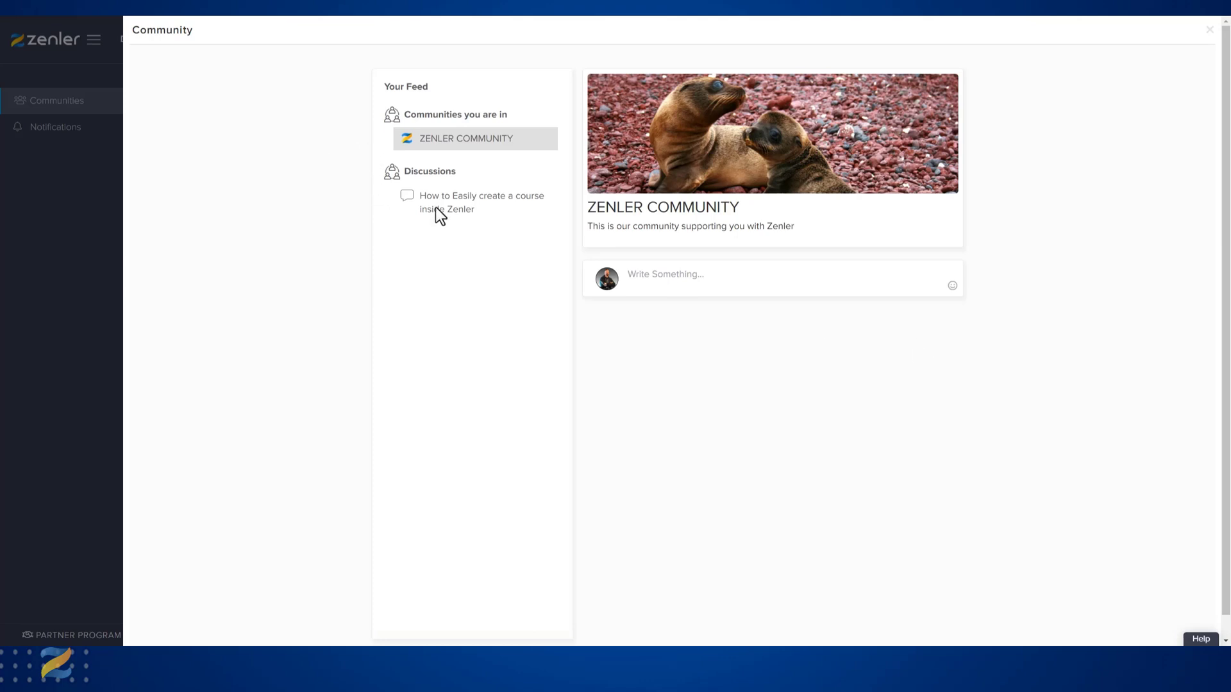
click(1202, 35)
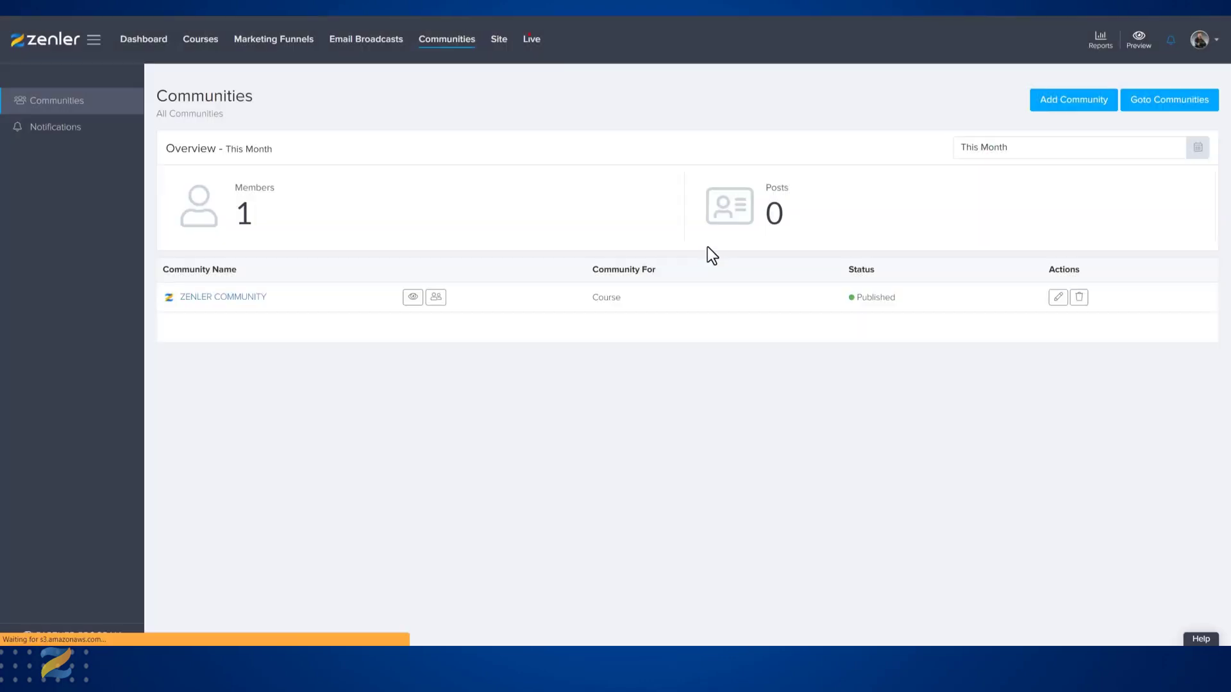
Open ZENLER COMMUNITY for editing, examine the course plans selected under Course/Bundle Plans, and update the community
click(1058, 297)
scroll(857, 379, down, 1)
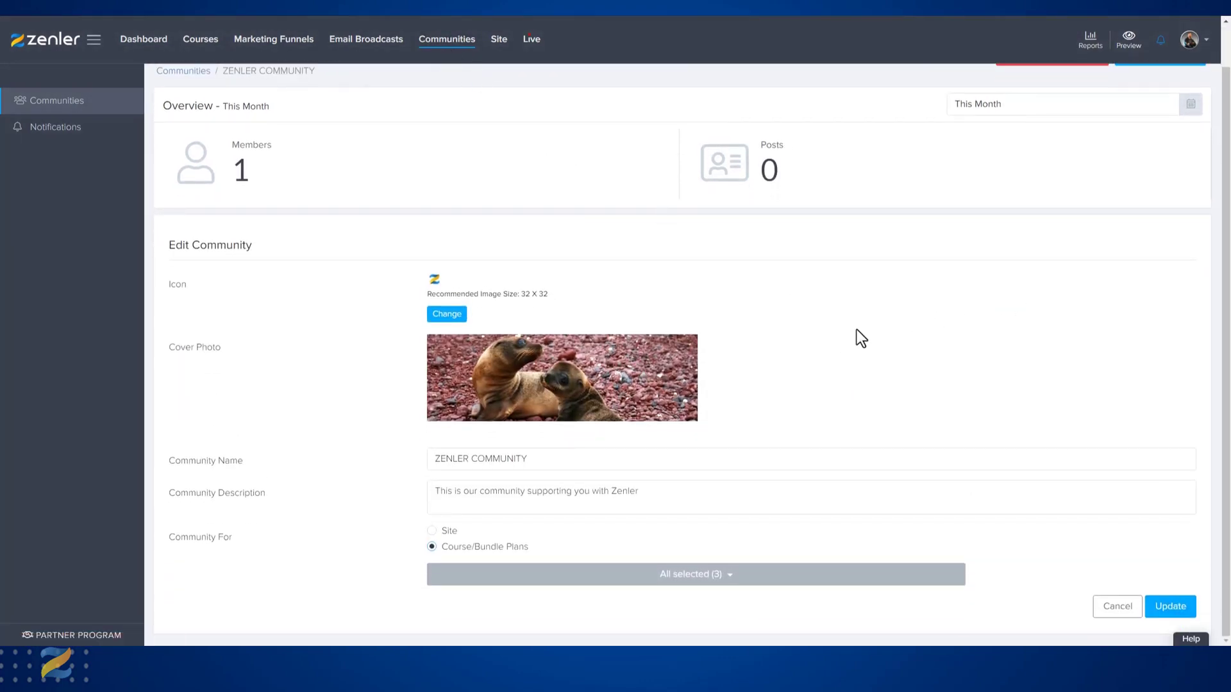
click(734, 583)
scroll(1023, 579, down, 3)
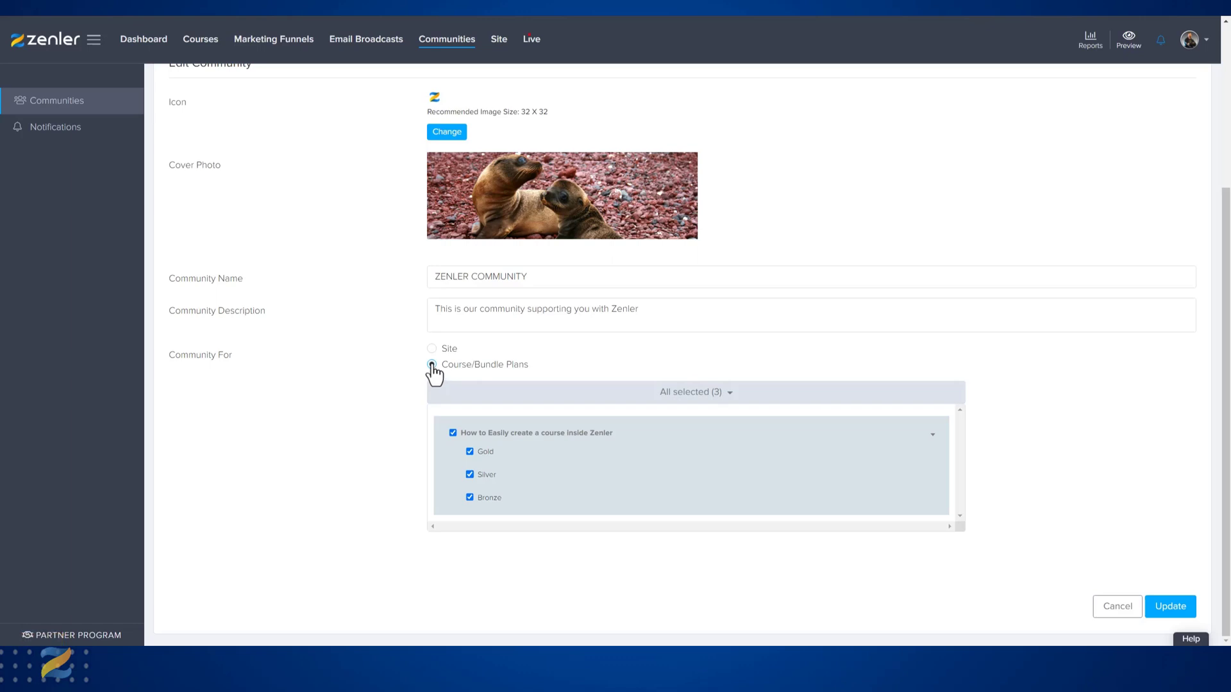
click(366, 405)
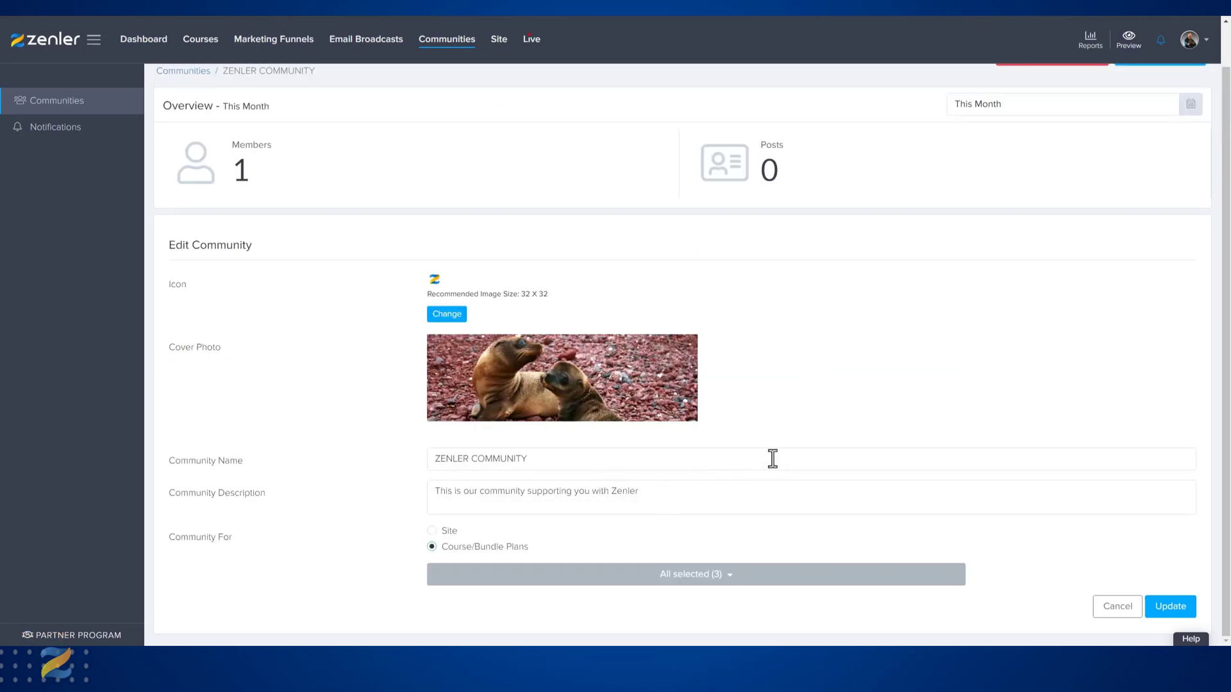
click(1171, 607)
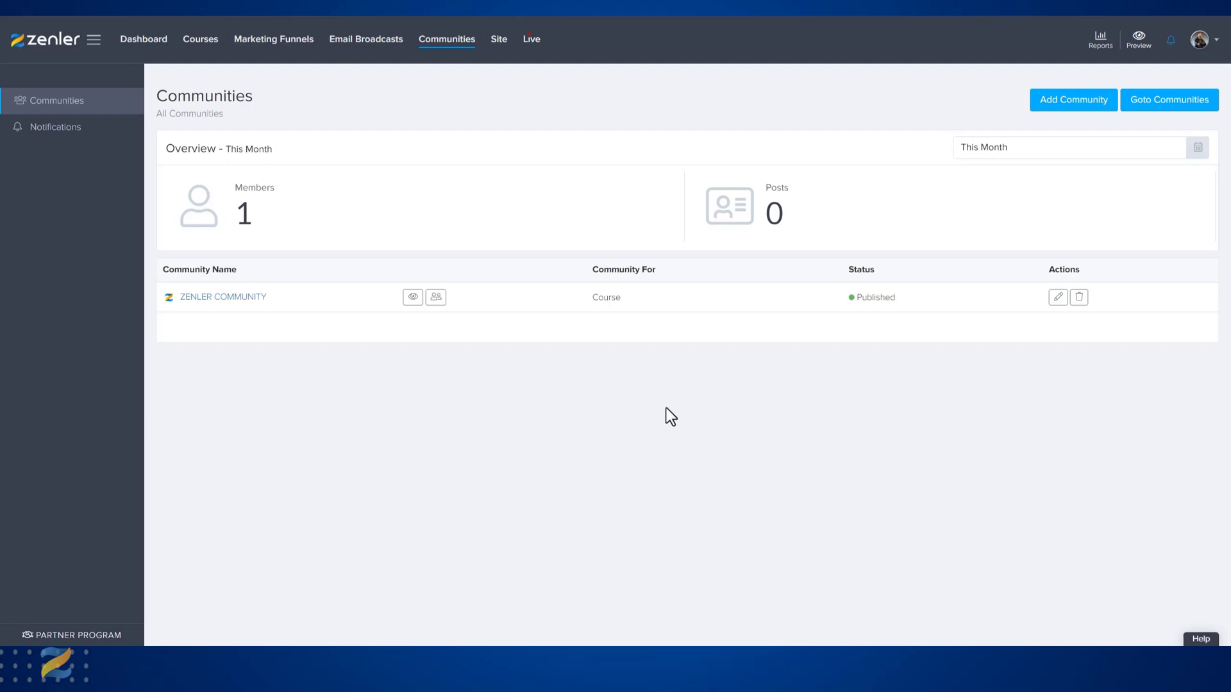
Reopen ZENLER COMMUNITY for editing and bring up its Community For choice between Site and Course/Bundle Plans
click(1054, 298)
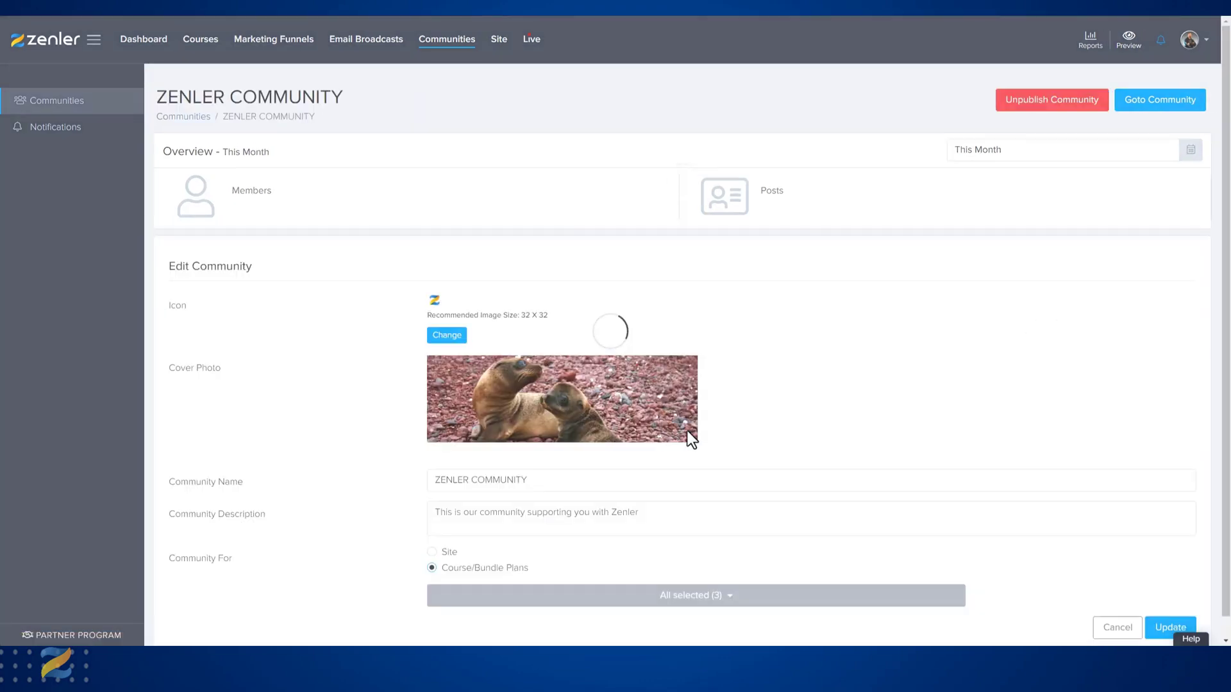
scroll(378, 562, down, 1)
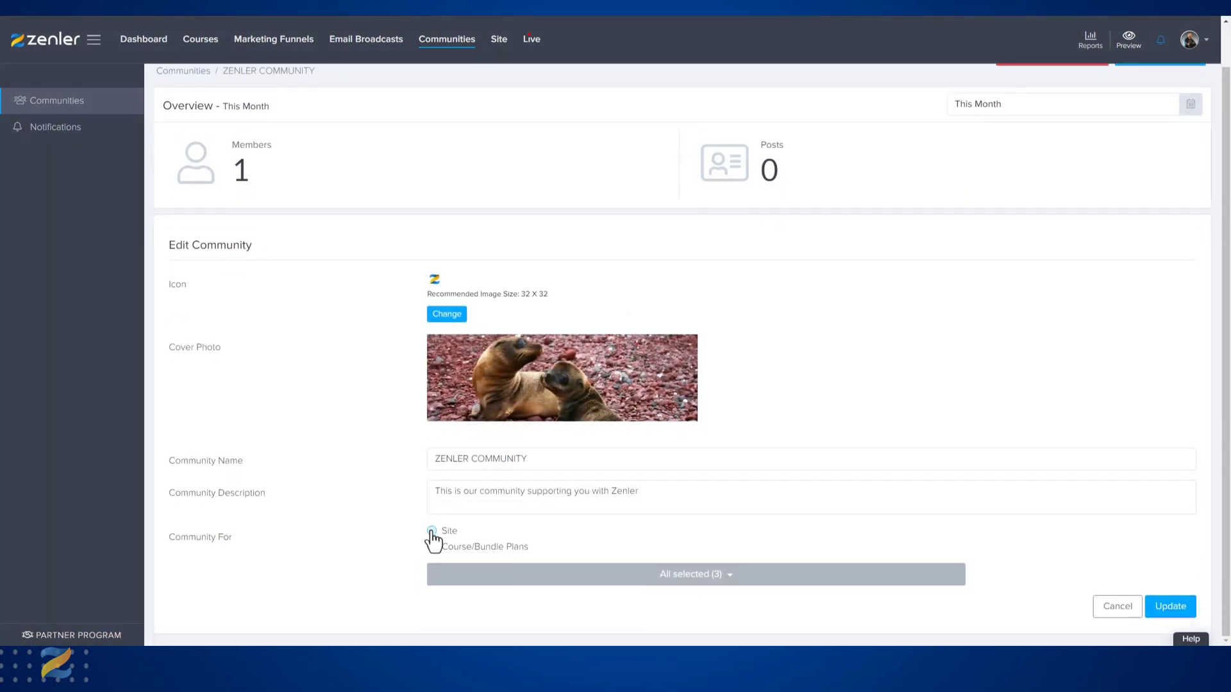